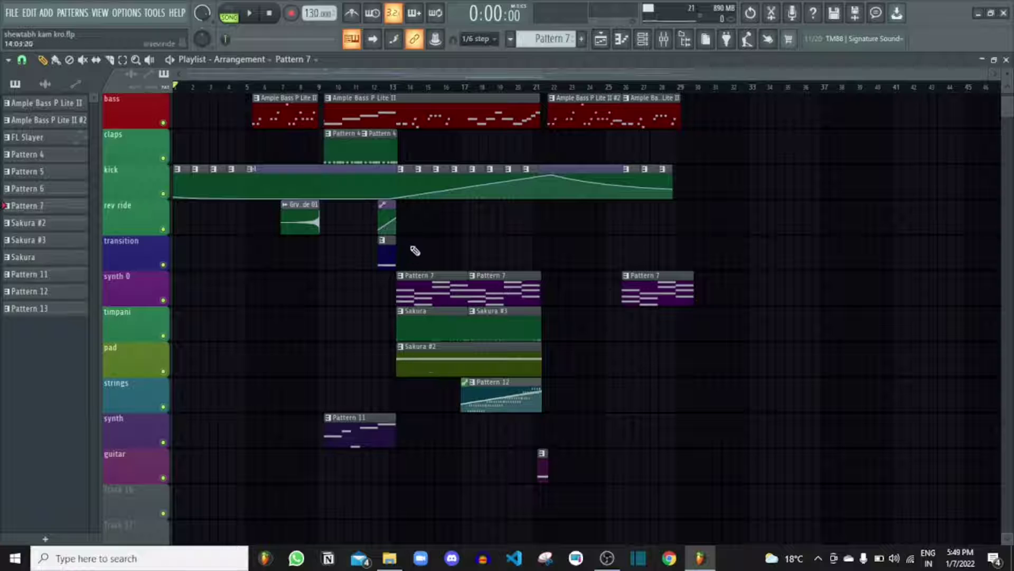
Examine the song arrangement's tracks in the playlist, from the vocals down to the guitar
scroll(415, 250, "up", 4)
scroll(378, 304, "down", 5)
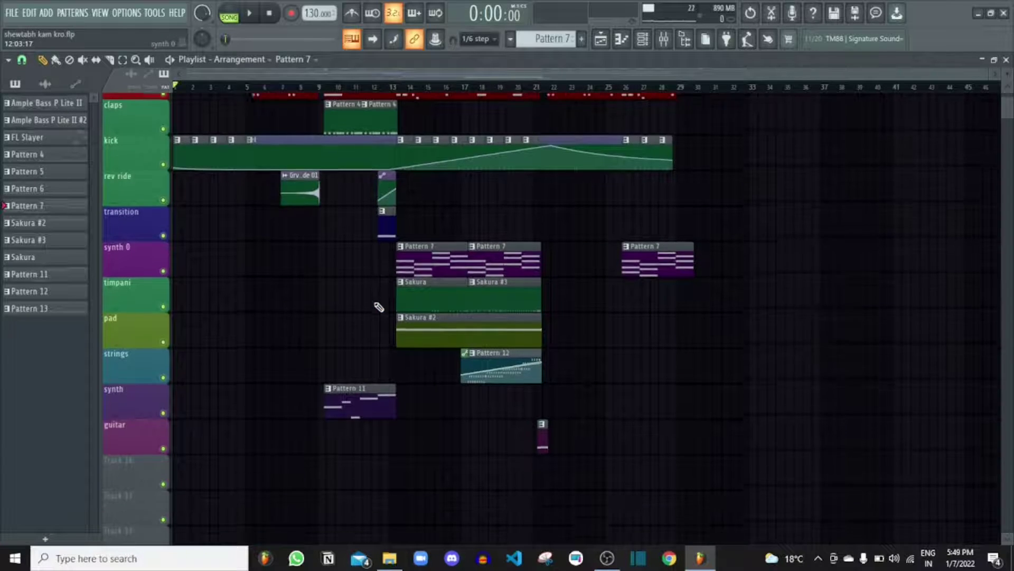
scroll(379, 306, "down", 2)
scroll(379, 307, "up", 7)
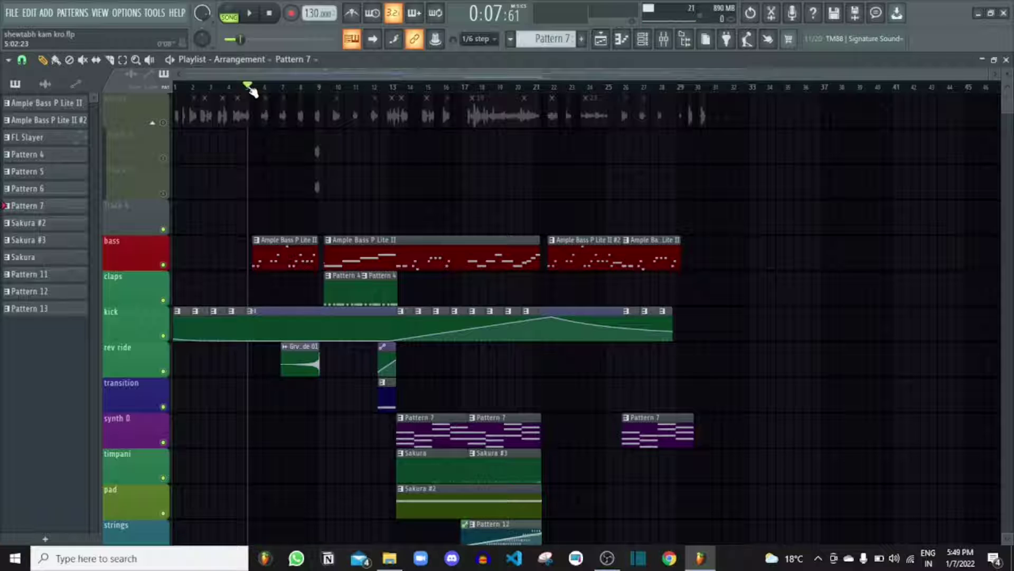
left_click_drag(241, 89, 222, 87)
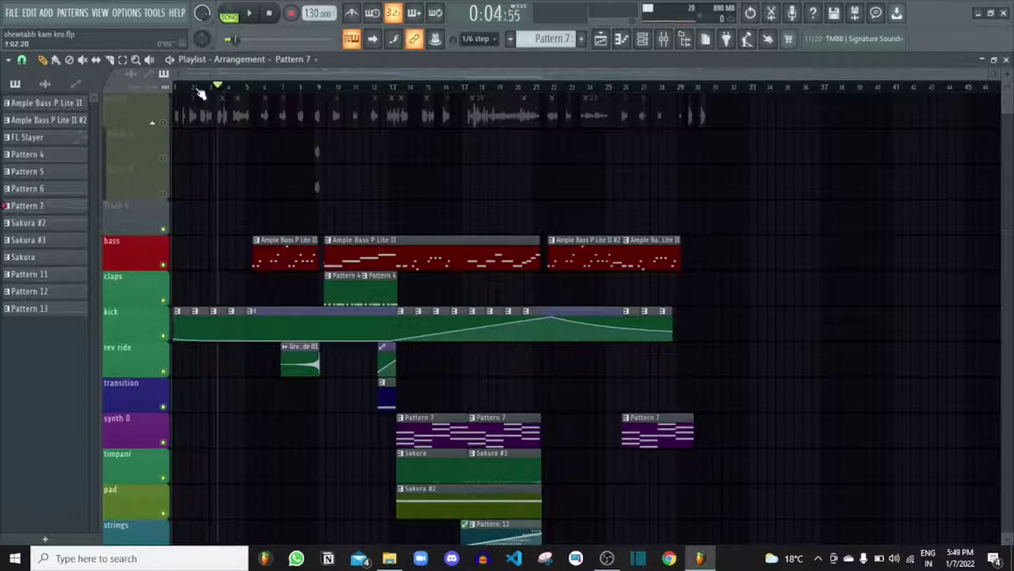
key("space")
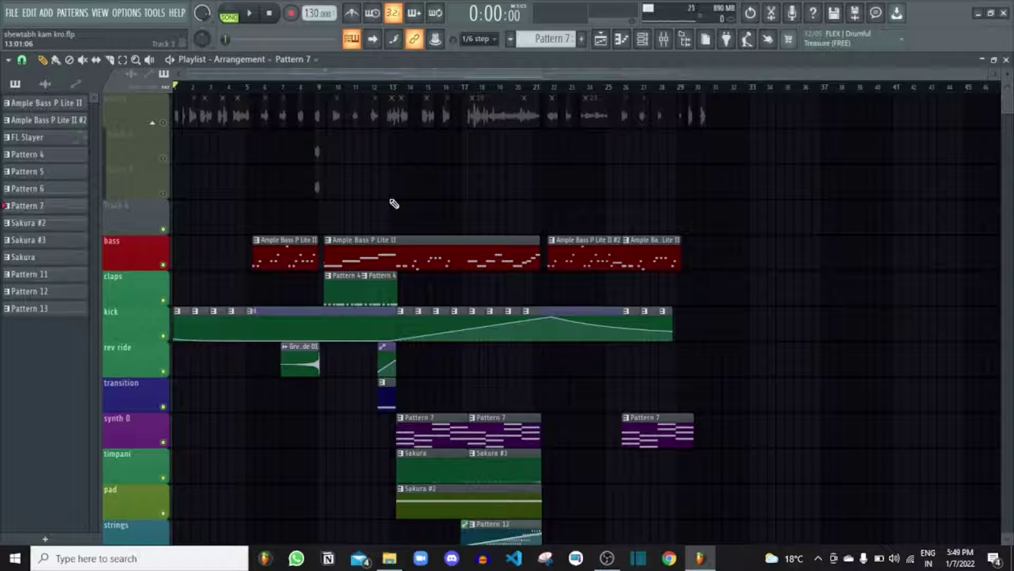
scroll(436, 236, "down", 6)
scroll(435, 236, "up", 4)
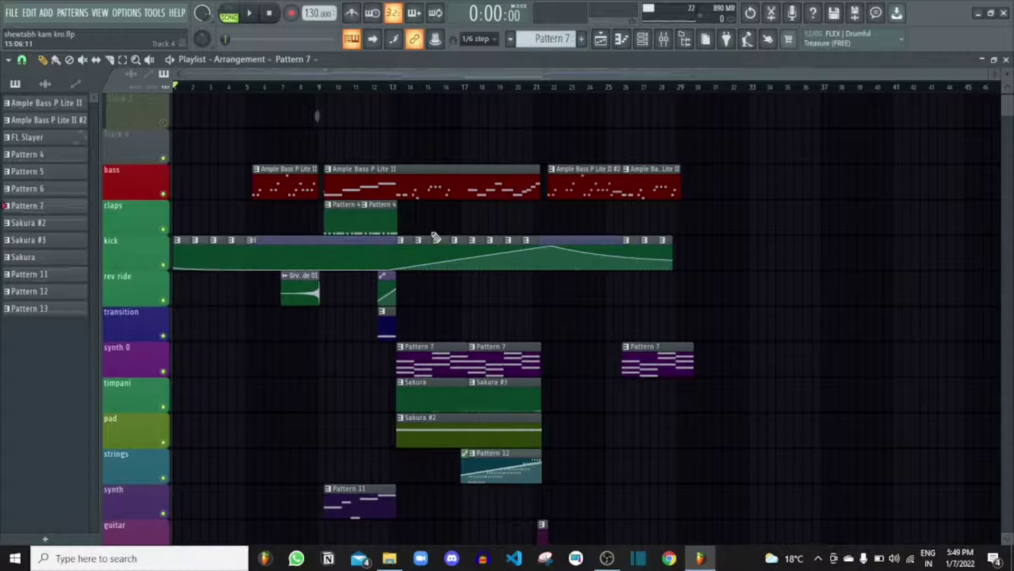
scroll(337, 225, "up", 2)
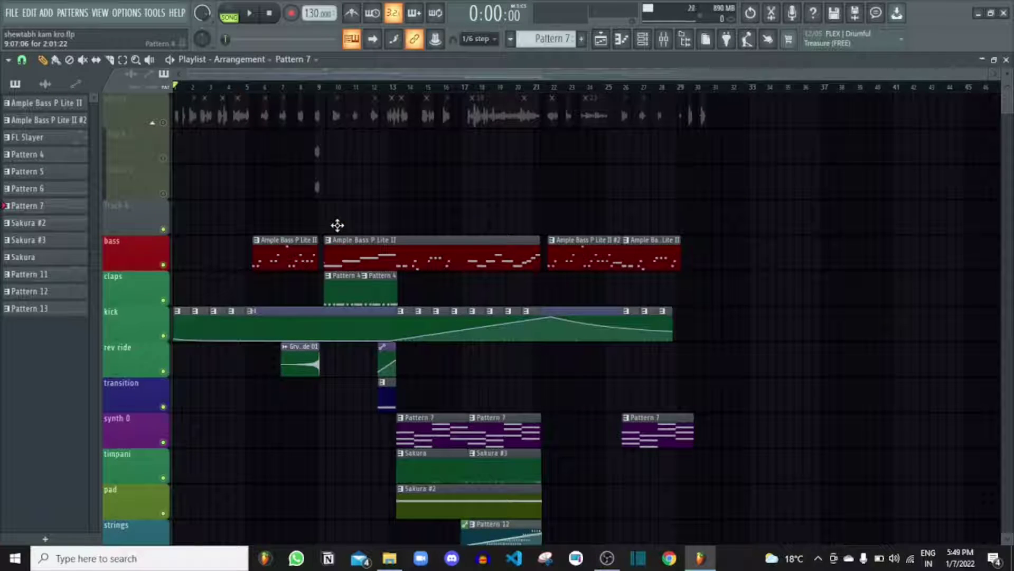
Play the arrangement from the beginning to about bar 8 and stop playback
scroll(337, 225, "up", 3)
scroll(337, 225, "down", 3)
key("space")
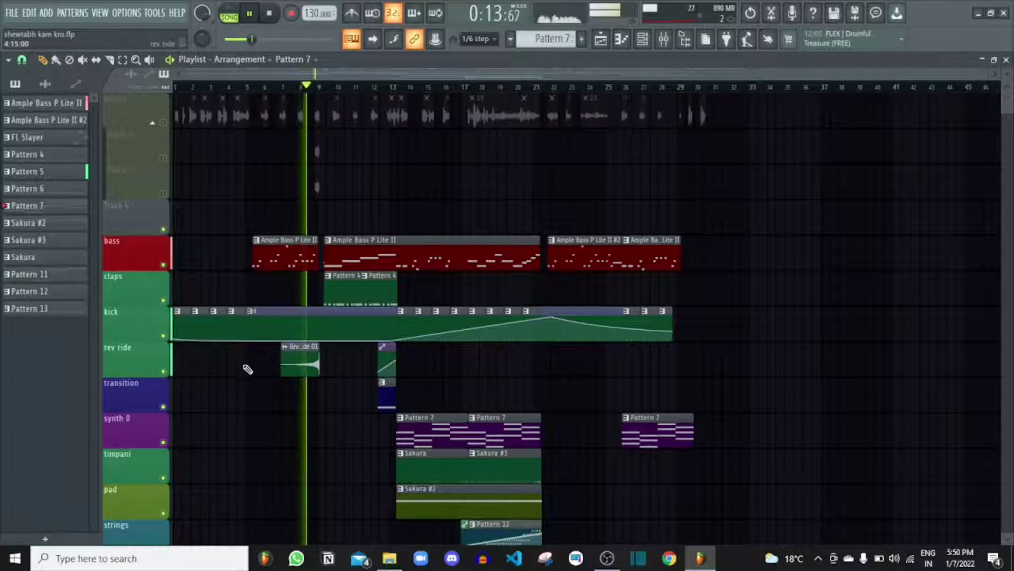
key("space")
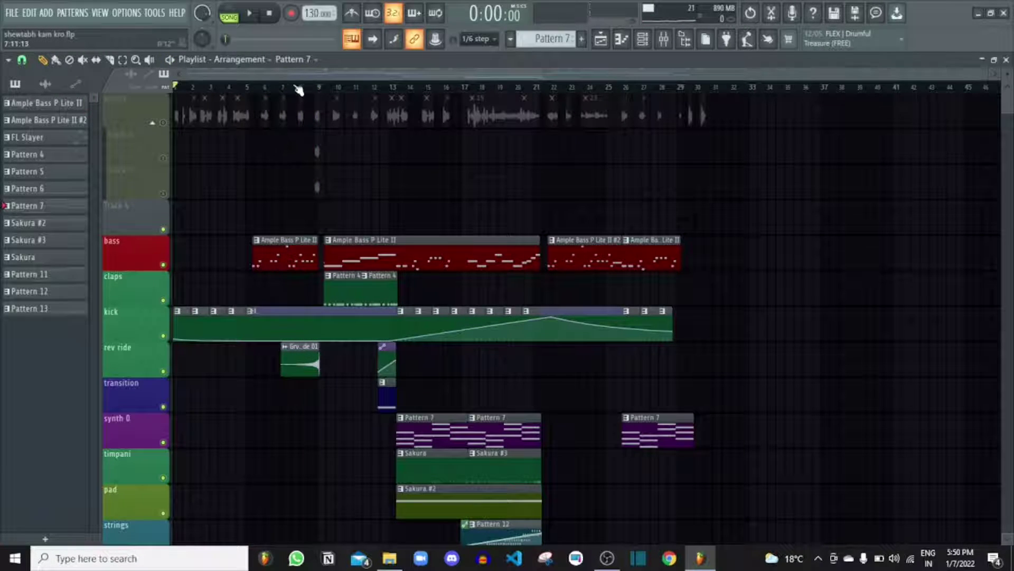
Compare the waveform of the Grv Ride 01 sample with Reverse off and on, leaving Reverse enabled, and close its settings
left_click_drag(295, 87, 324, 87)
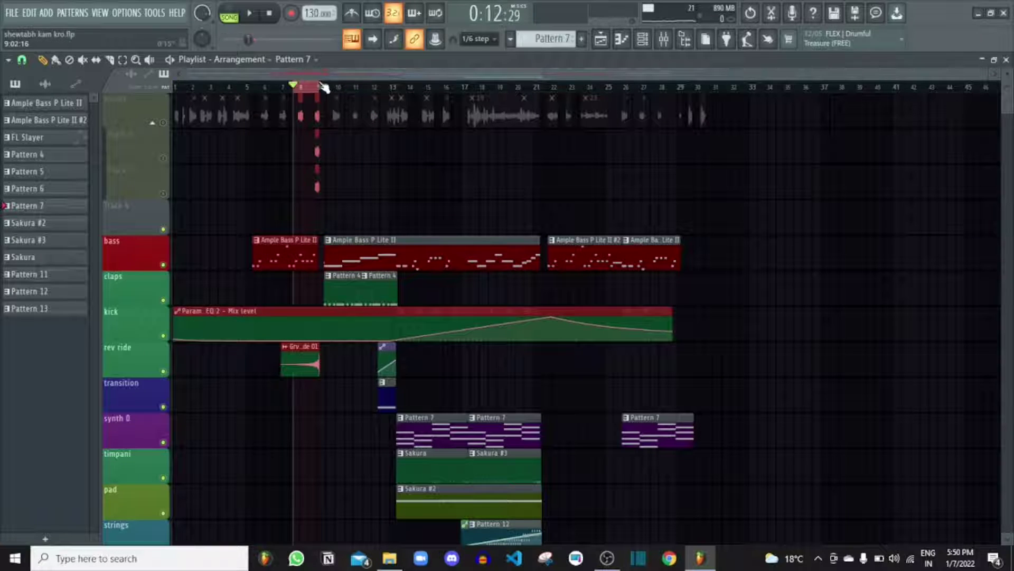
double_click(302, 375)
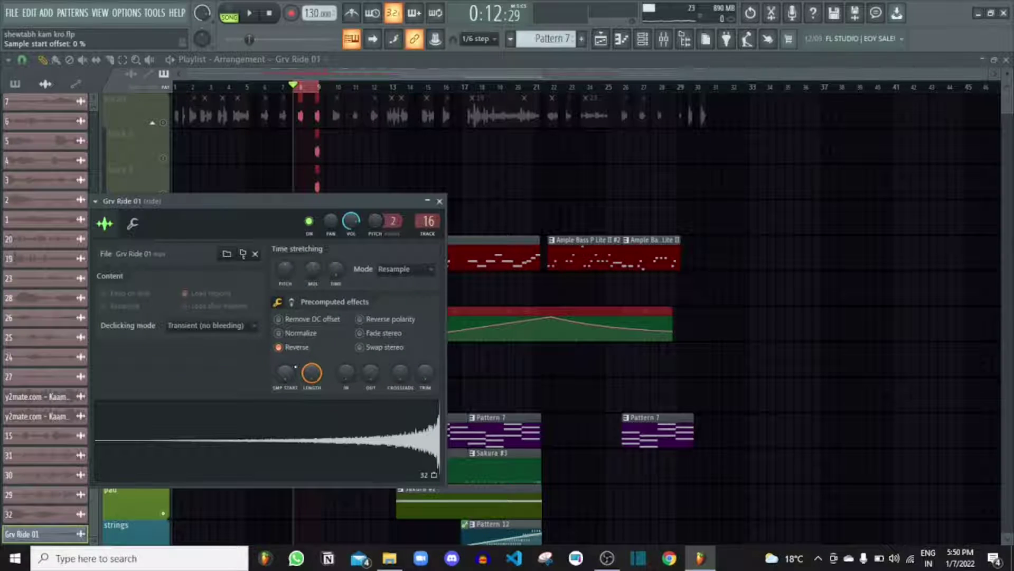
left_click(289, 350)
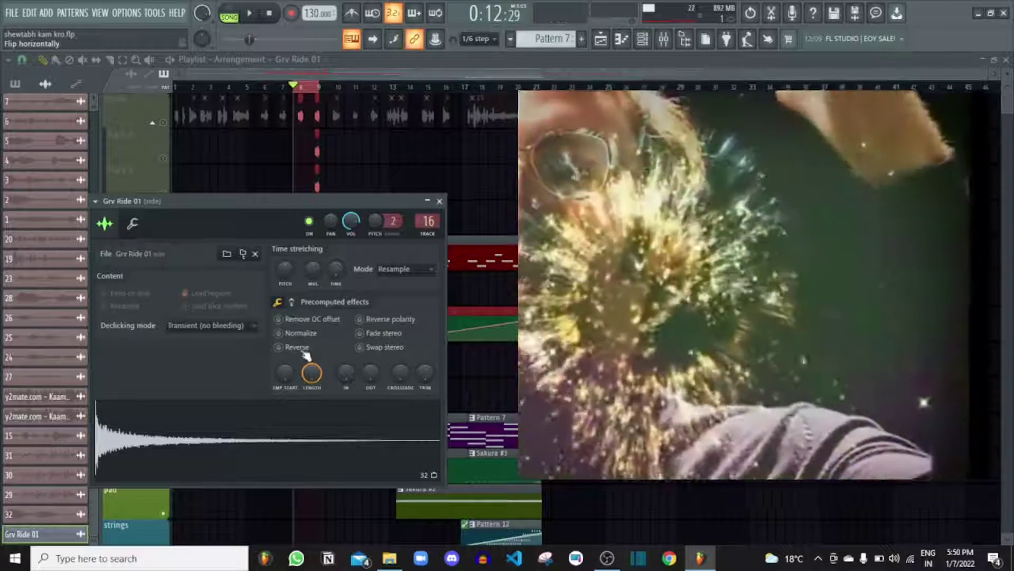
left_click(303, 349)
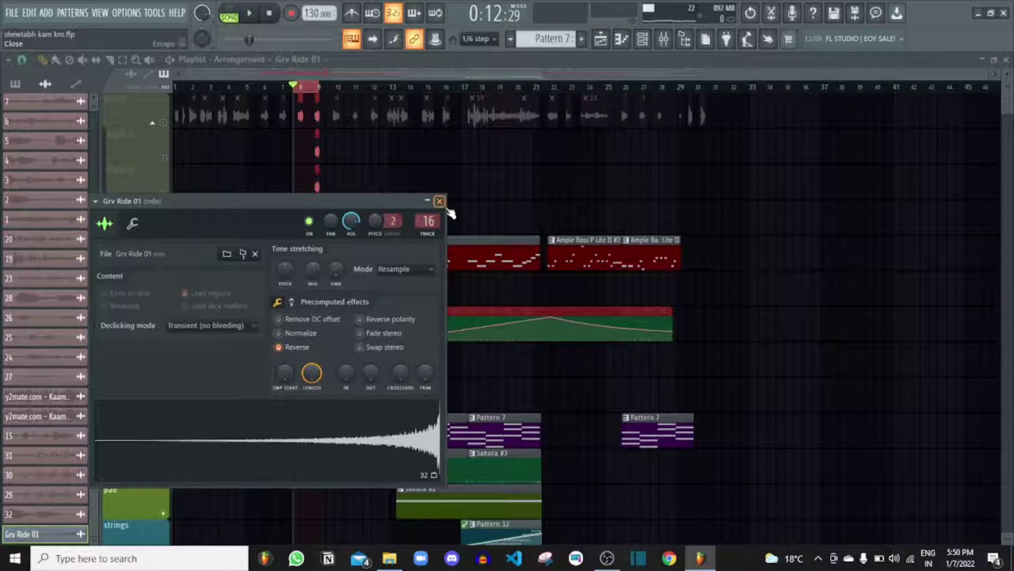
left_click(439, 201)
Play the song from about bar 6 and compare it with the synth track muted and unmuted
left_click(285, 95)
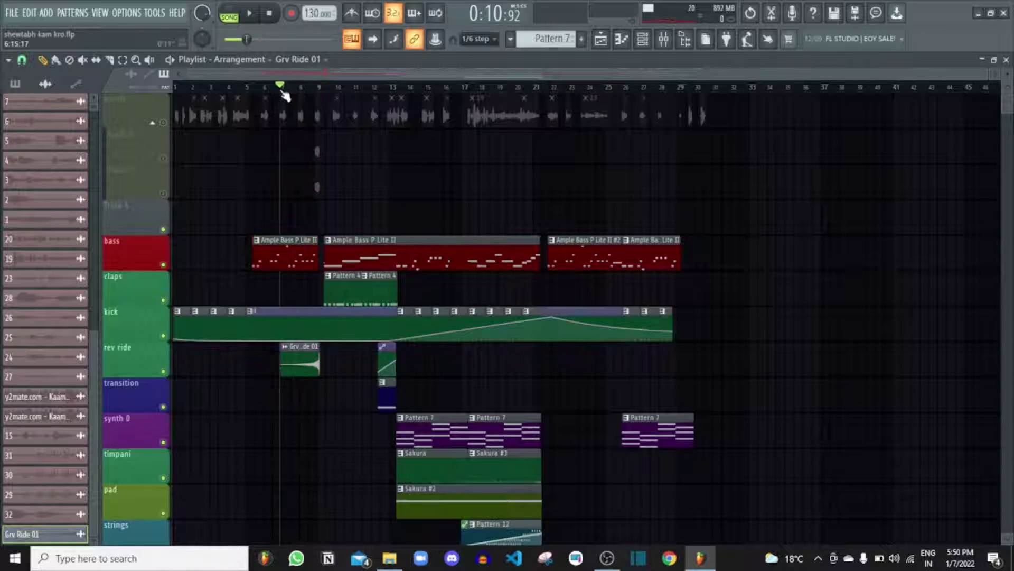
left_click(265, 89)
key("space")
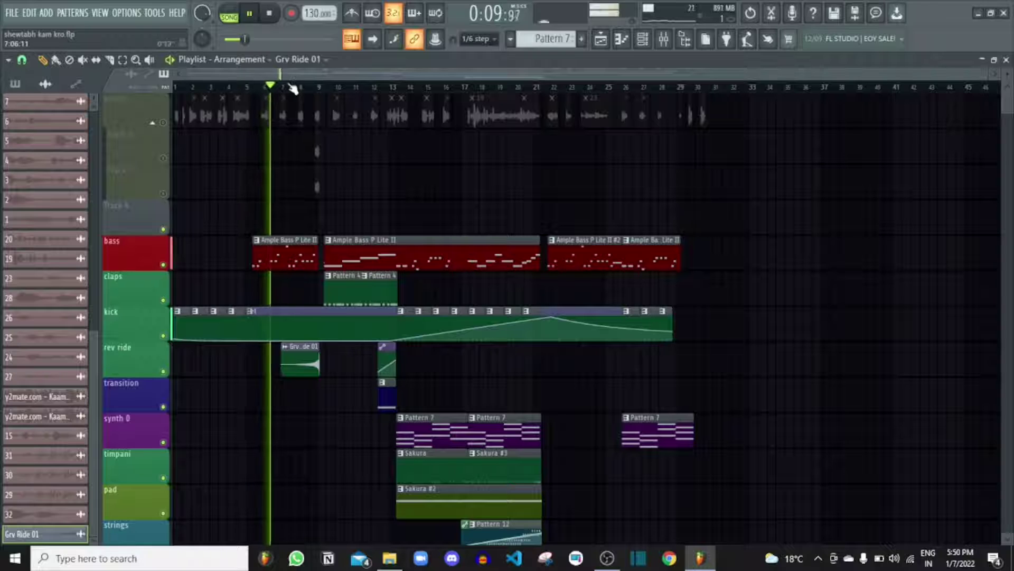
scroll(269, 438, "down", 3)
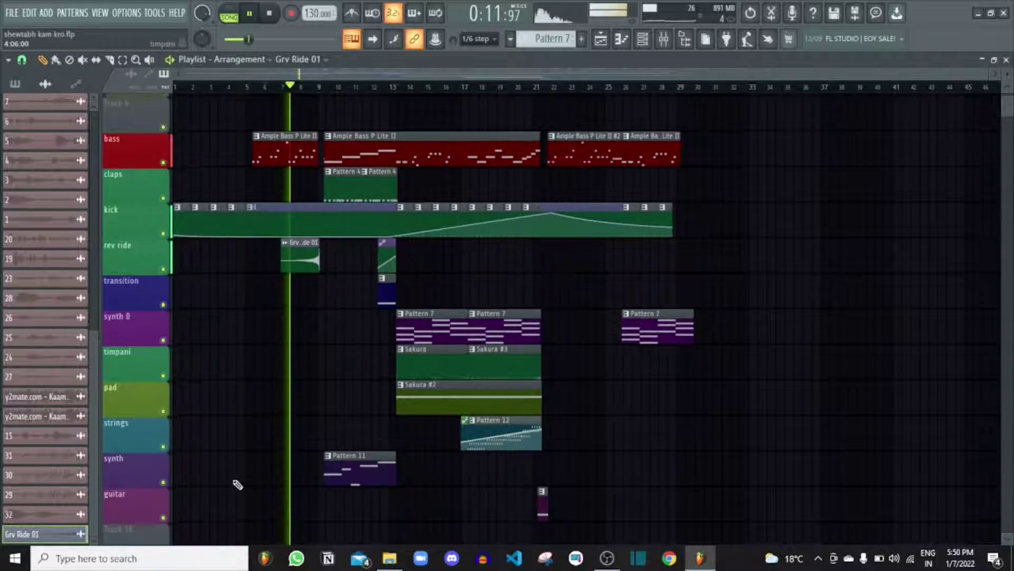
left_click(164, 478)
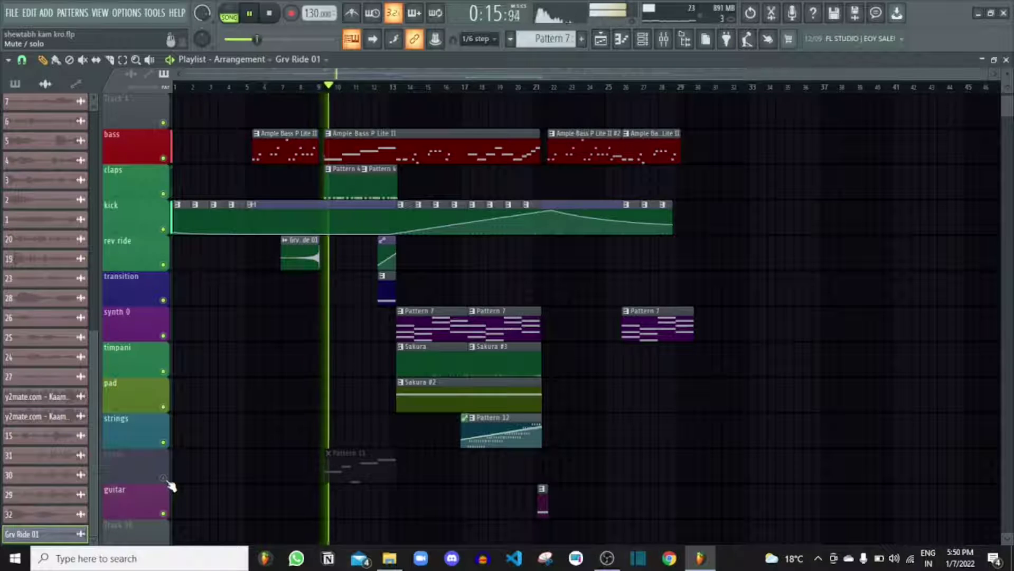
scroll(190, 502, "up", 3)
scroll(204, 474, "down", 5)
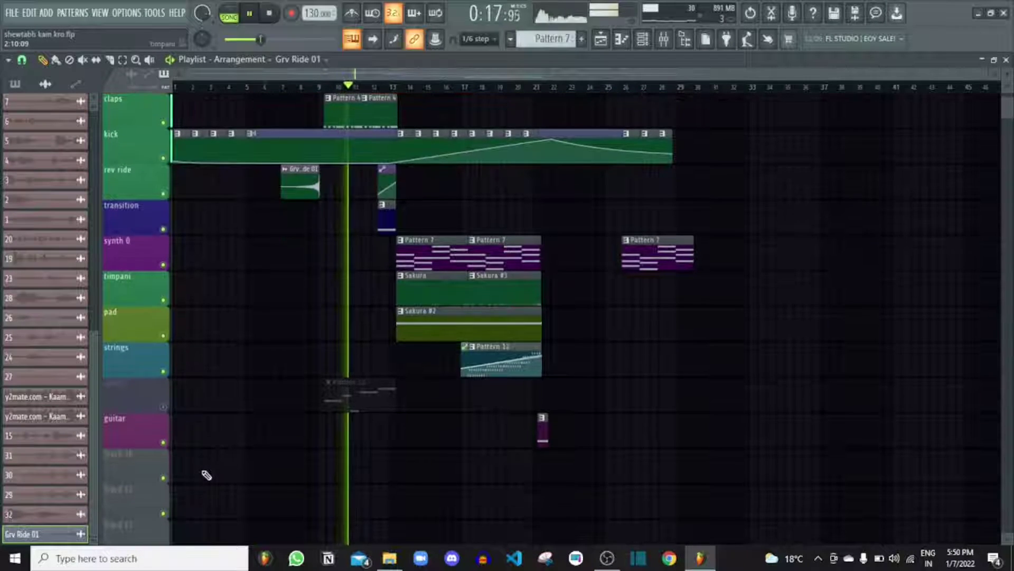
left_click(164, 407)
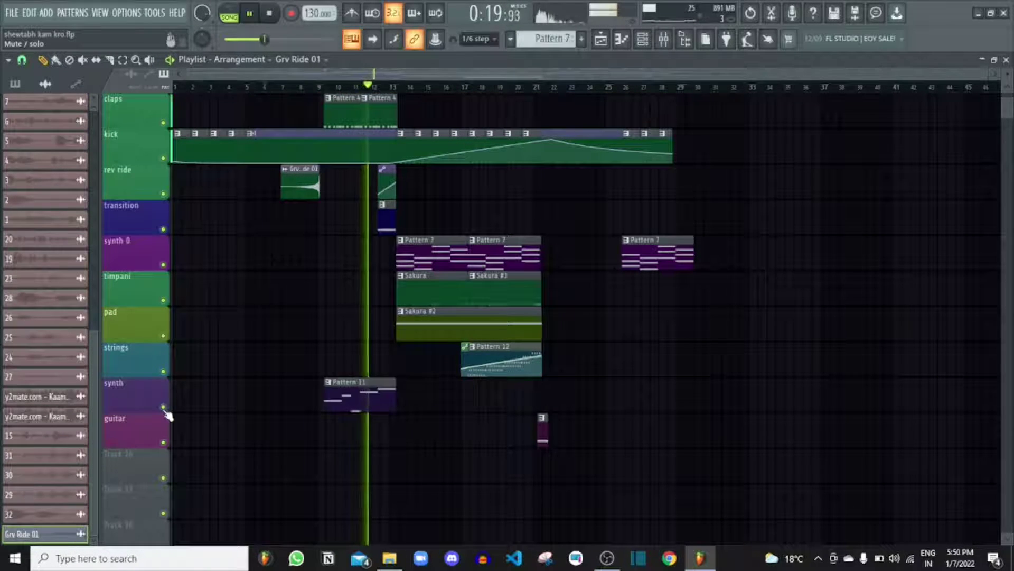
key("space")
Select a playback range from bar 9 to about bar 11 and listen to it with the synth track muted
scroll(301, 233, "up", 5)
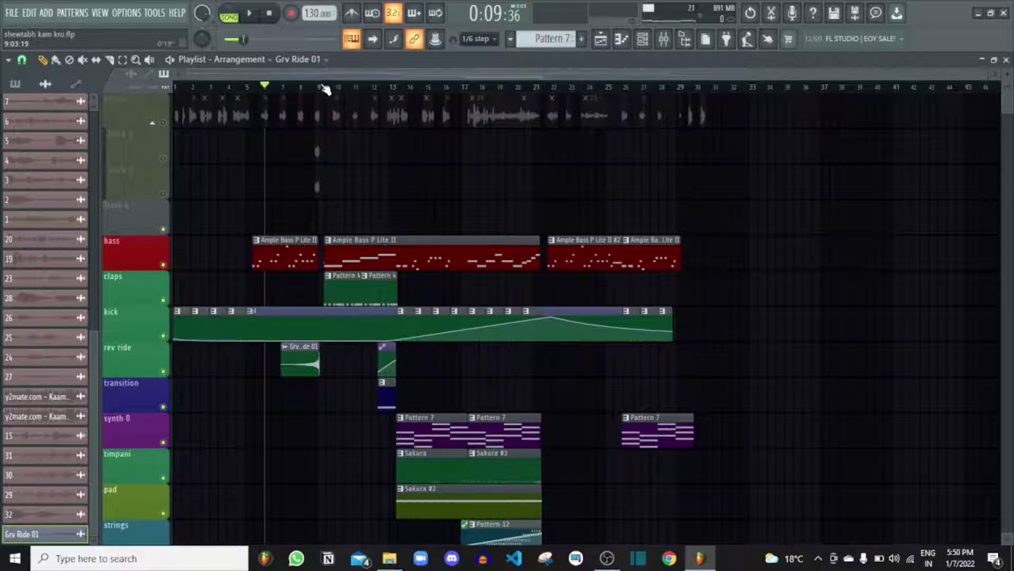
left_click(335, 86)
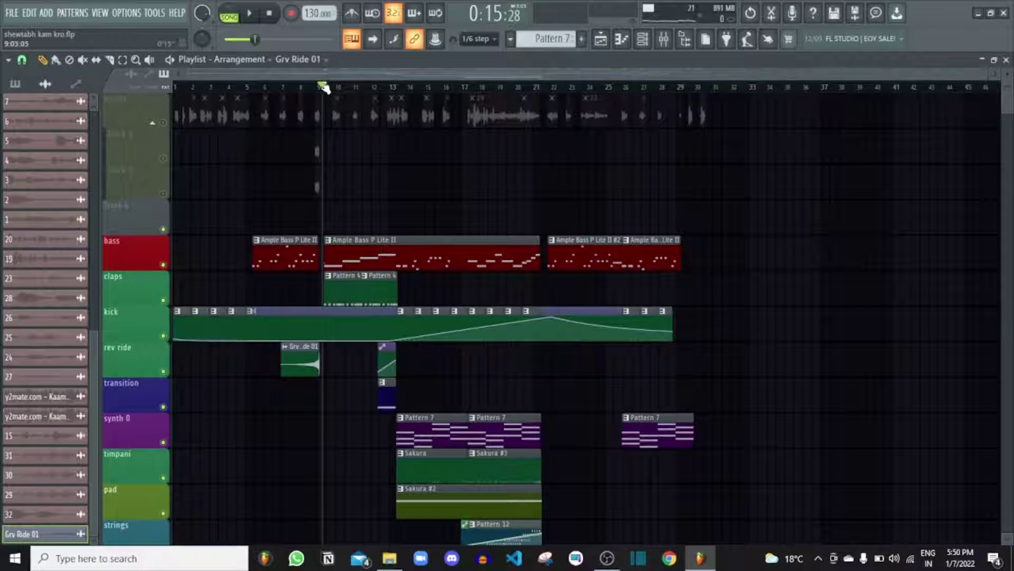
left_click_drag(323, 87, 368, 89)
scroll(370, 114, "down", 3)
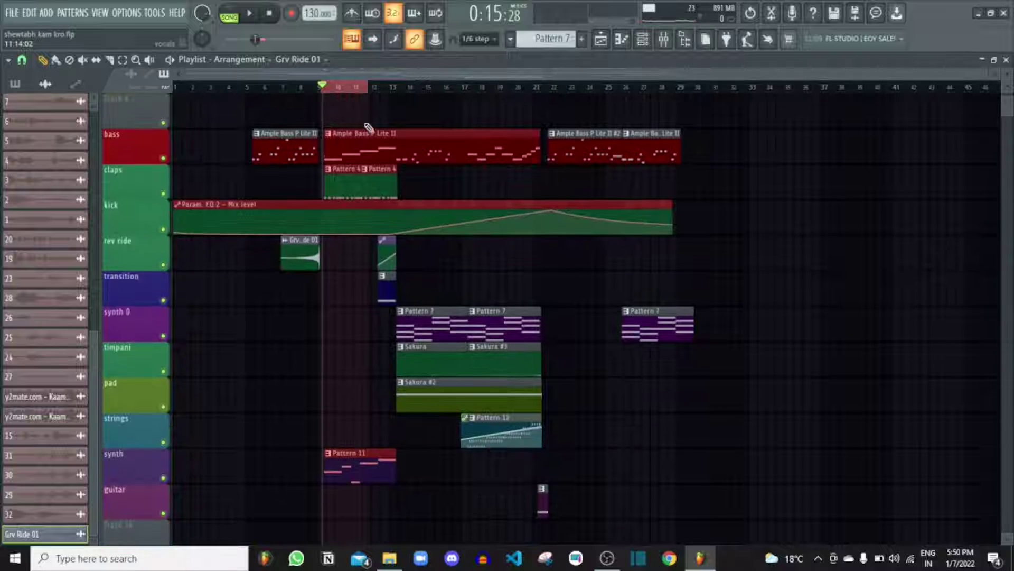
scroll(342, 342, "down", 2)
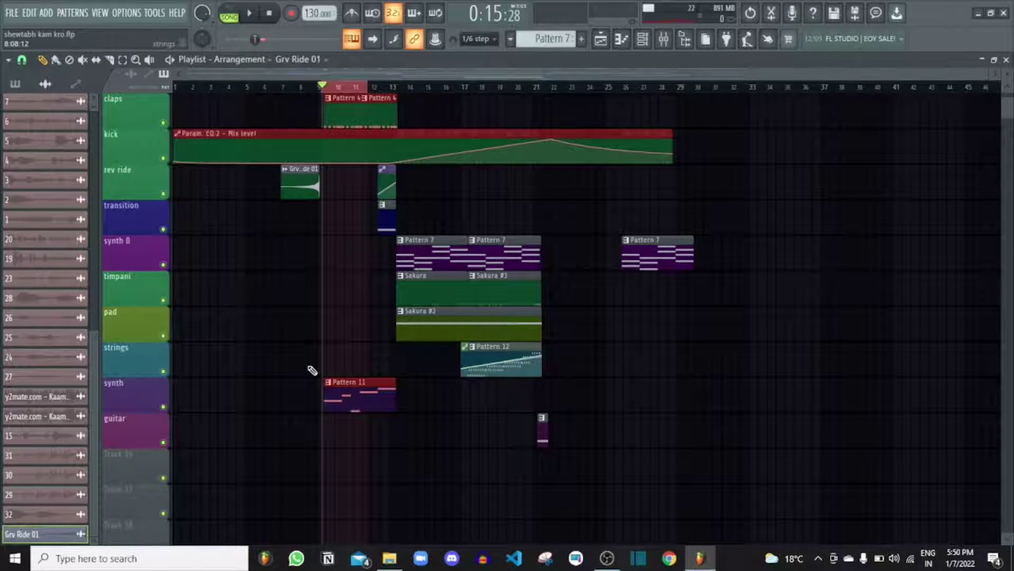
left_click(167, 408)
key("space")
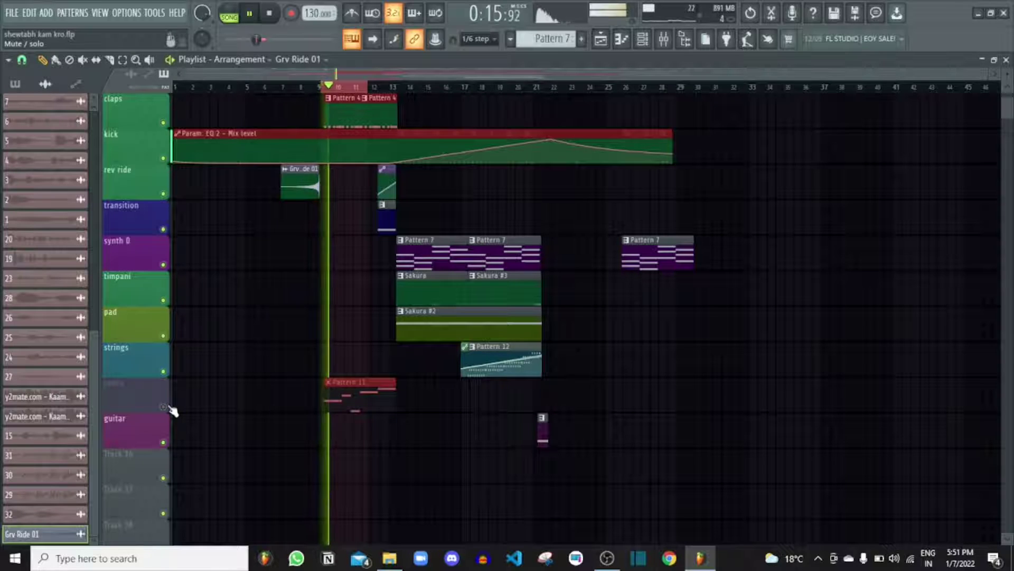
scroll(241, 403, "up", 4)
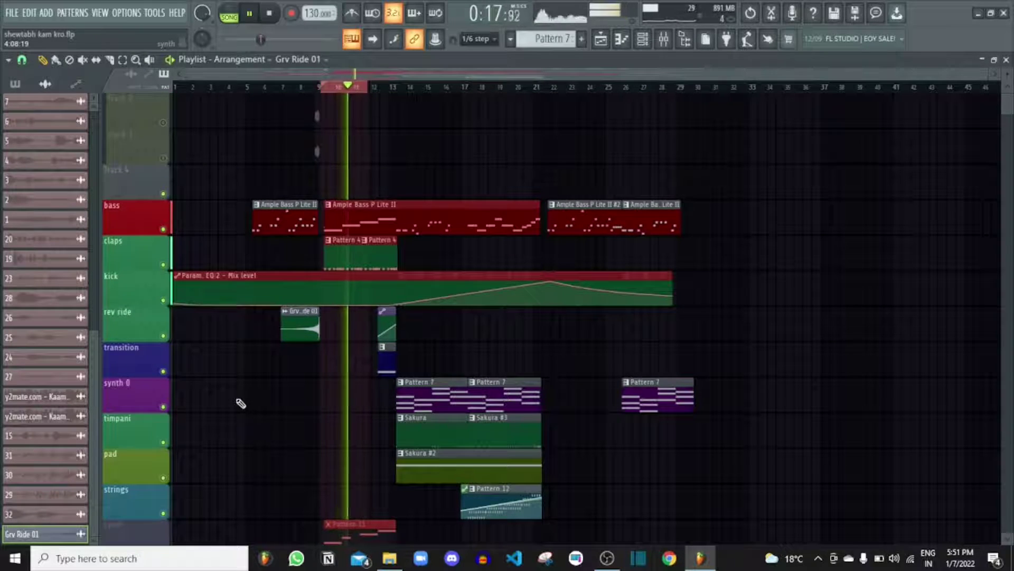
scroll(241, 403, "down", 1)
key("space")
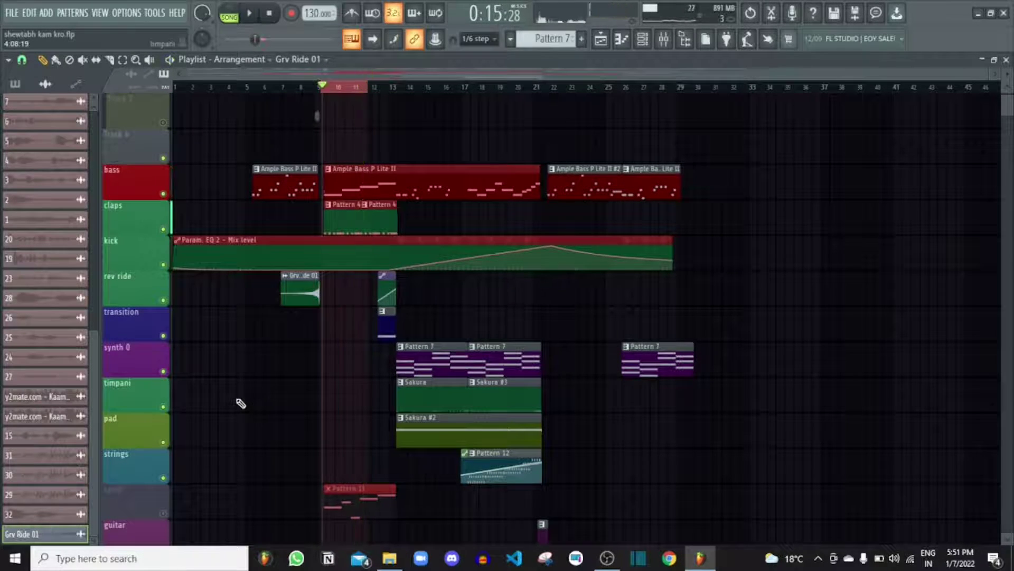
Select bars 9 to 13 as the playback range and play it with the transition track muted and the synth track unmuted
scroll(297, 420, "down", 3)
scroll(297, 419, "up", 3)
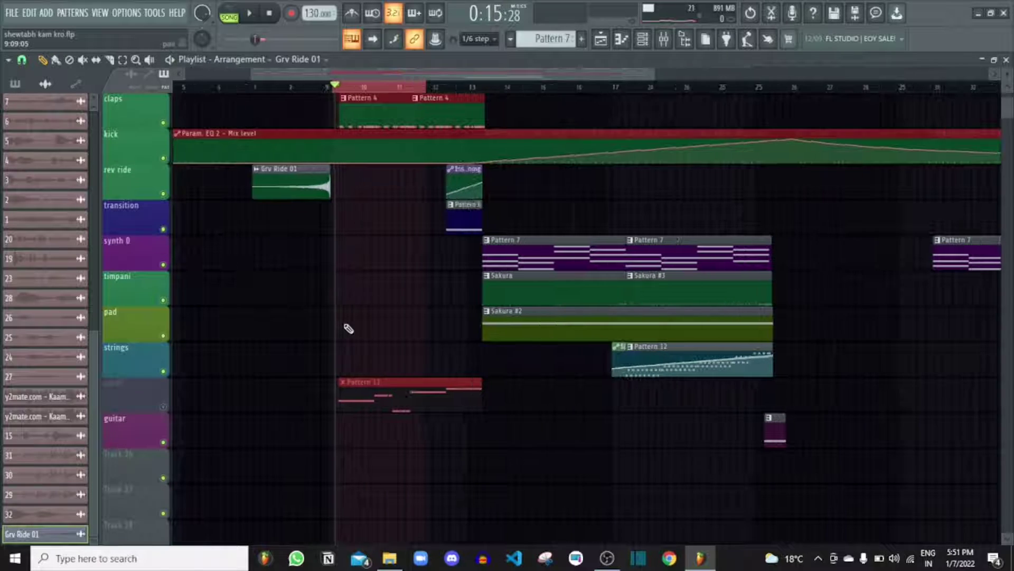
scroll(382, 262, "up", 3)
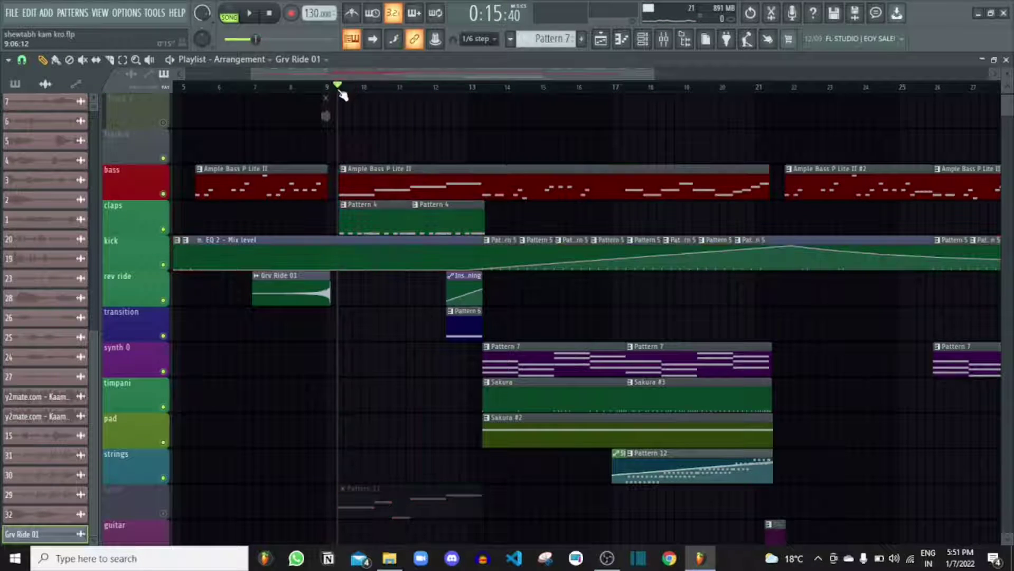
left_click_drag(399, 88, 487, 100)
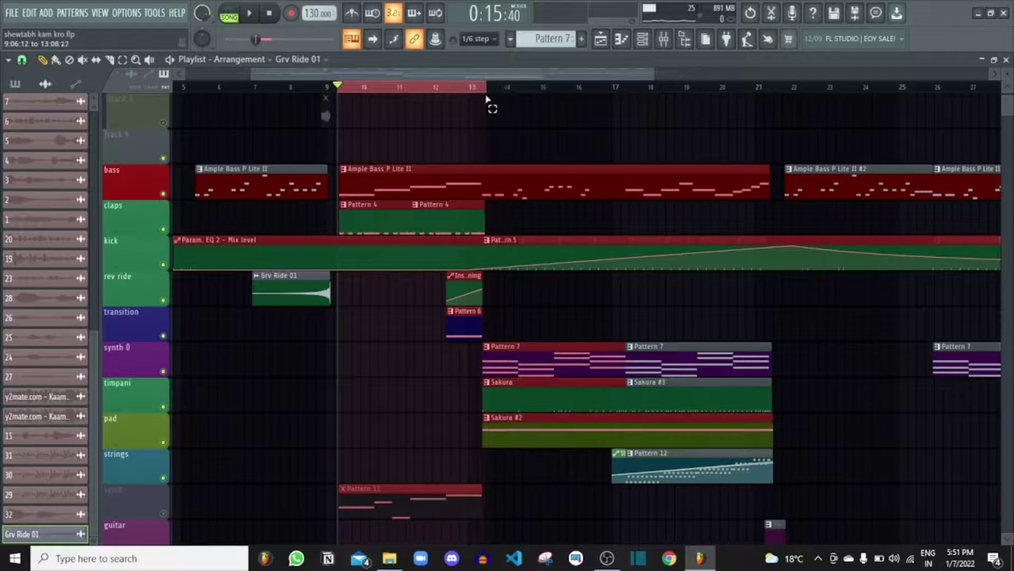
scroll(385, 261, "down", 3)
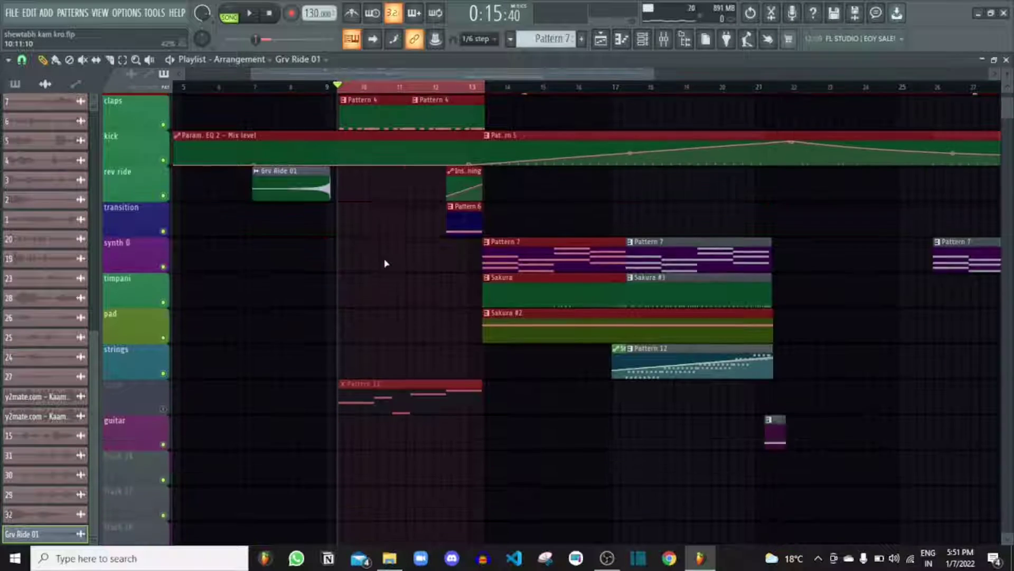
left_click(163, 229)
left_click(163, 406)
key("space")
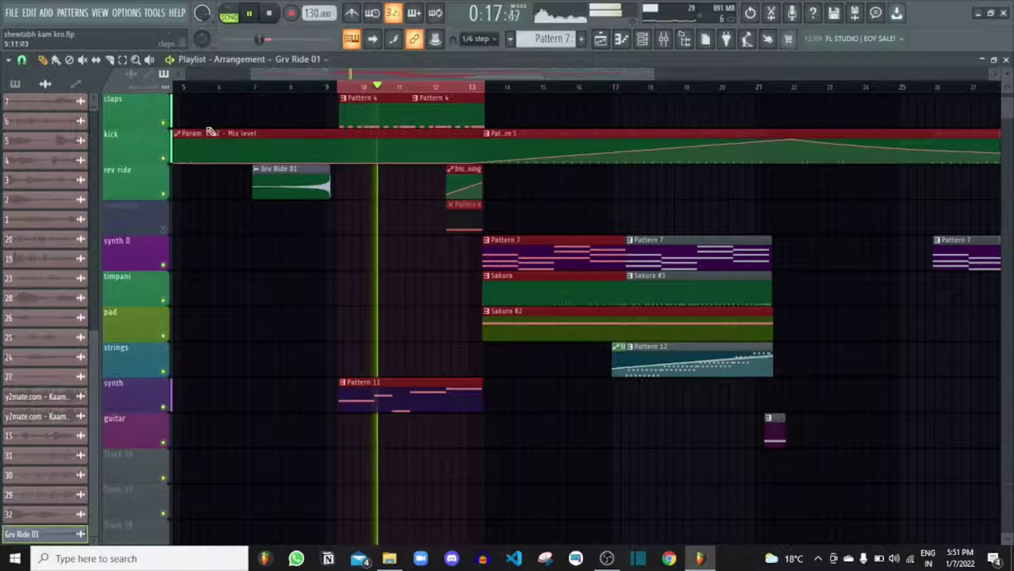
scroll(186, 243, "up", 2)
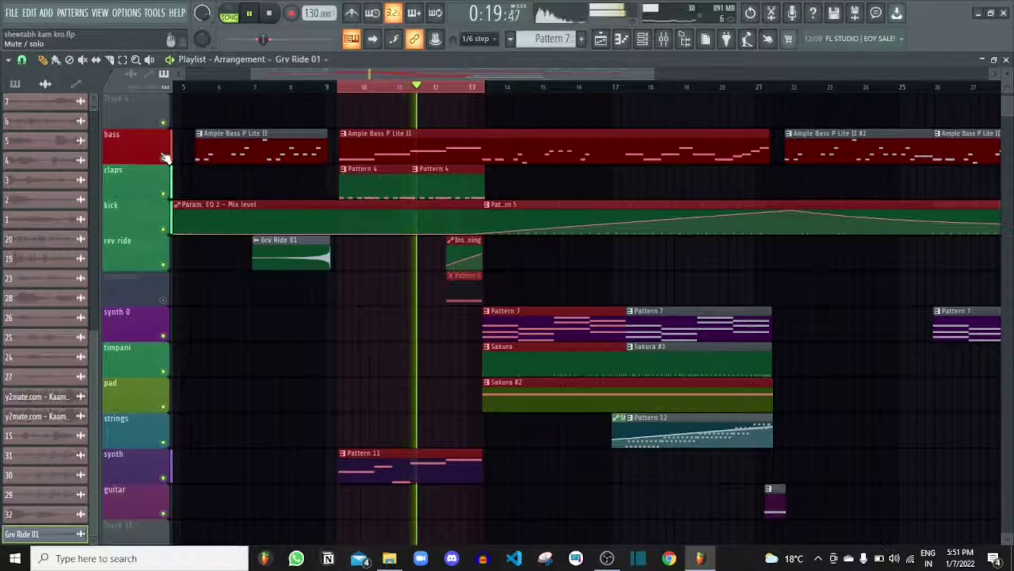
Solo the synth track and listen to its Pattern 11 clip within the selected range
right_click(164, 478)
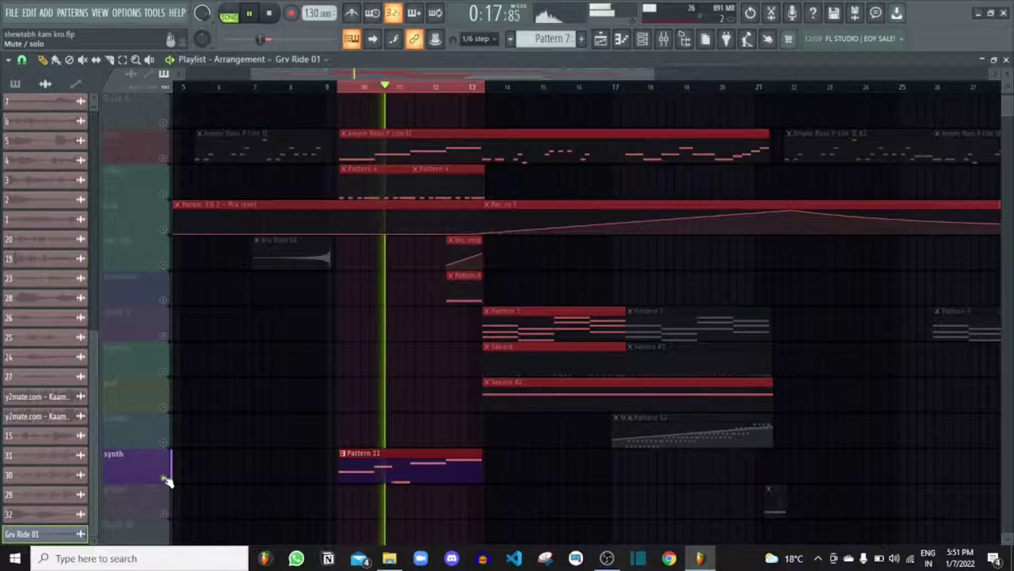
key("space")
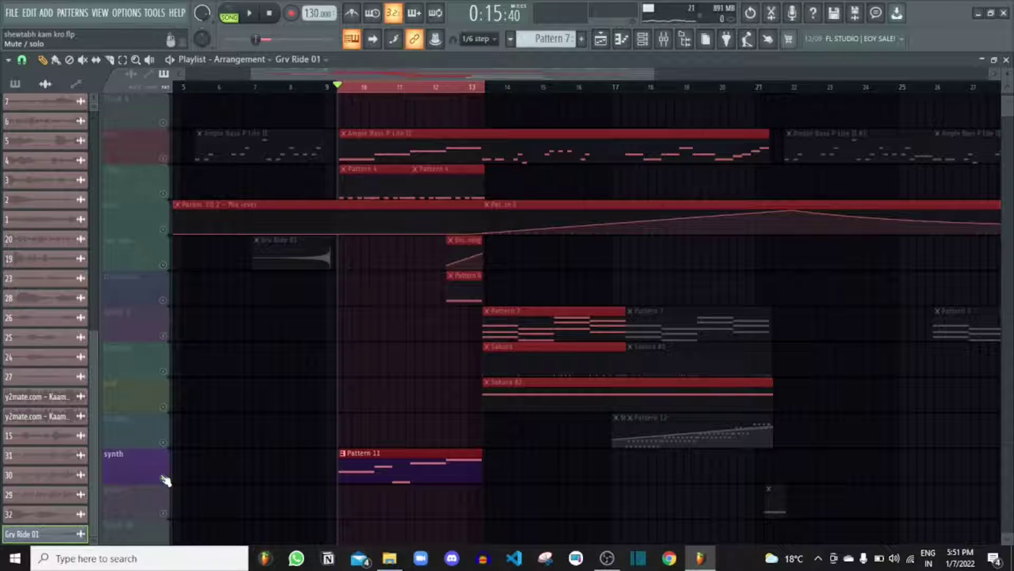
key("space")
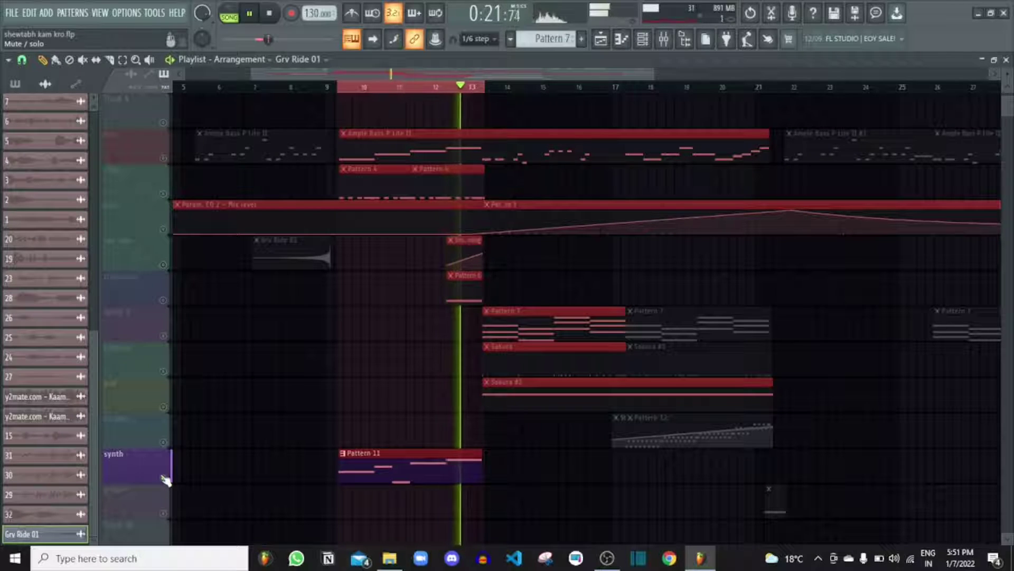
key("space")
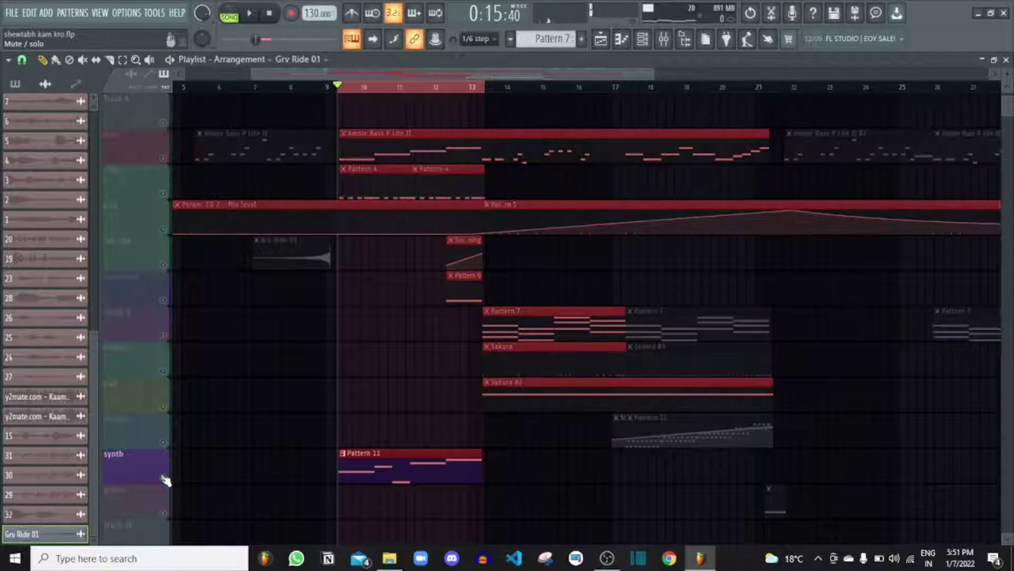
Unsolo the synth track, mute the rev ride and transition tracks, and play the song from about bar 11
right_click(164, 478)
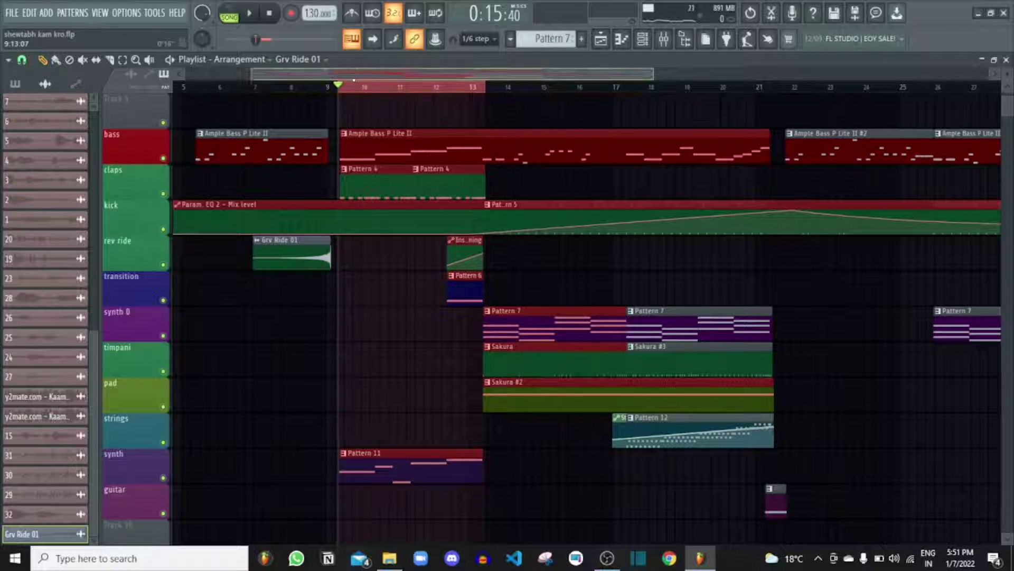
scroll(396, 138, "down", 2)
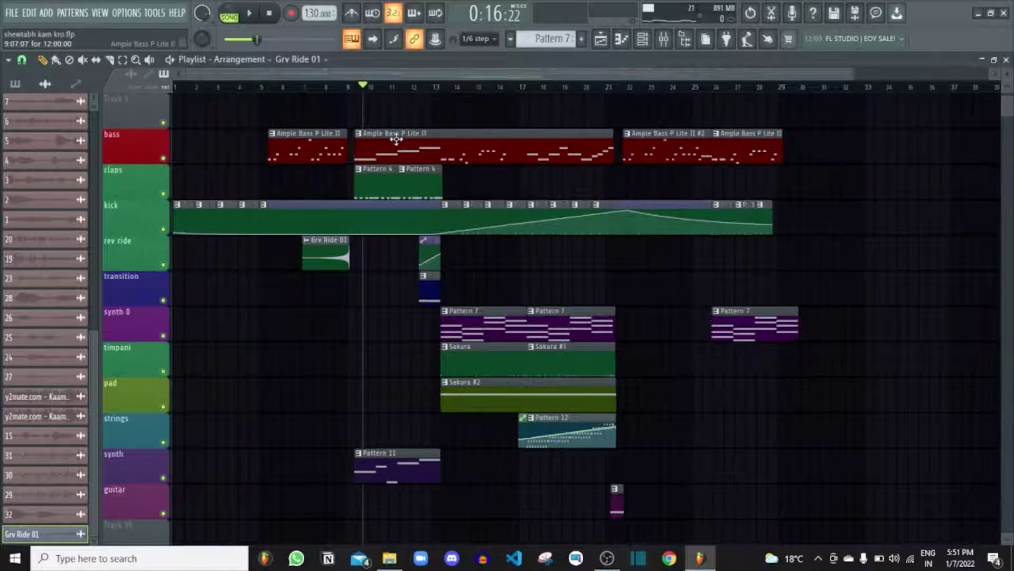
left_click_drag(165, 271, 167, 306)
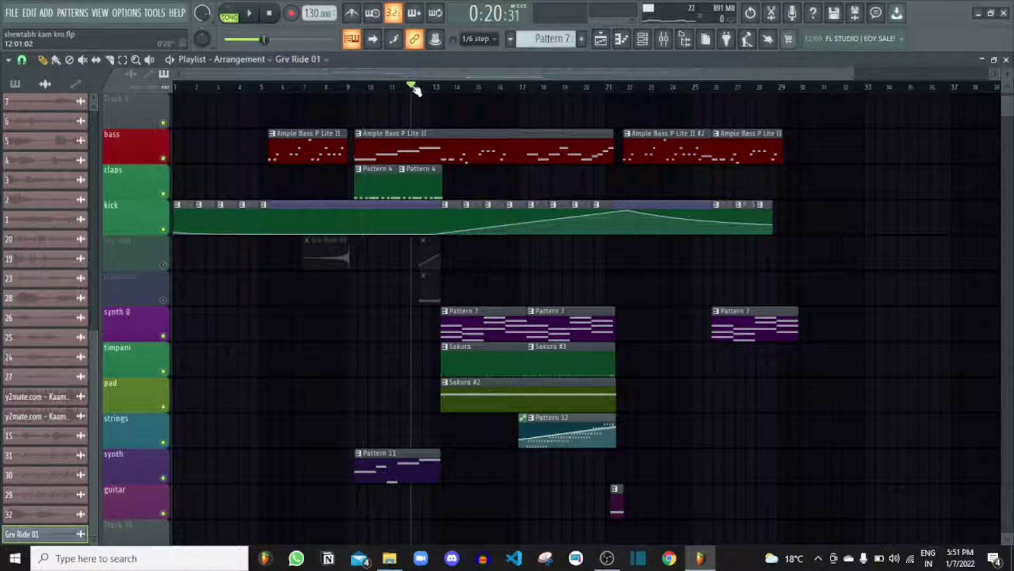
left_click(397, 88)
key("space")
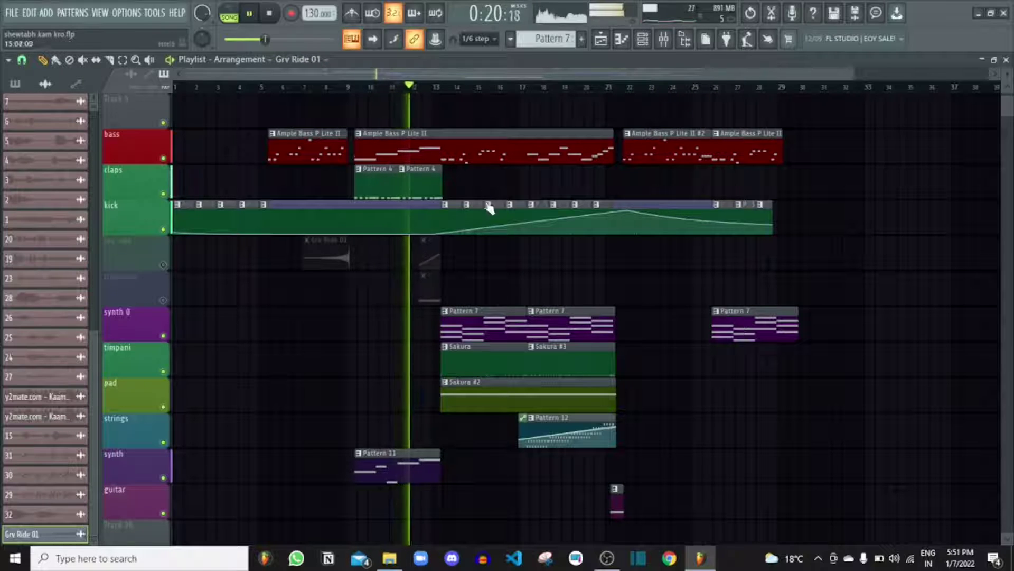
scroll(508, 248, "up", 3)
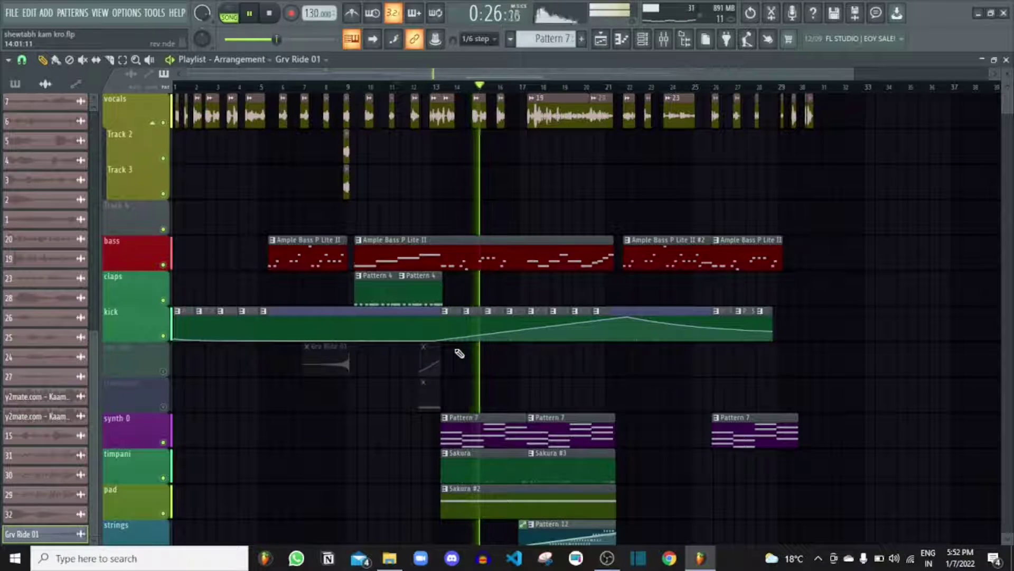
scroll(460, 365, "down", 2)
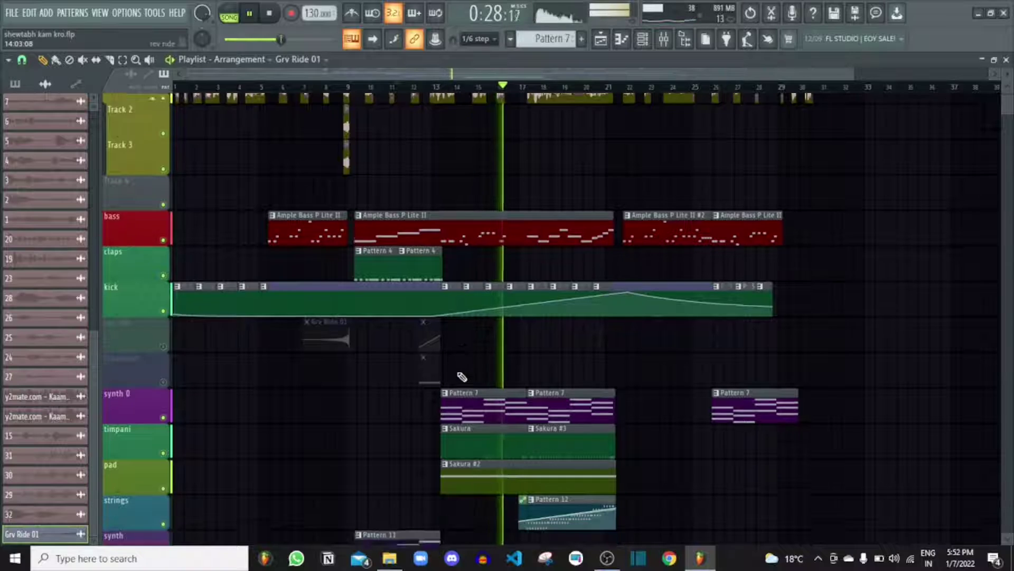
scroll(459, 376, "up", 2)
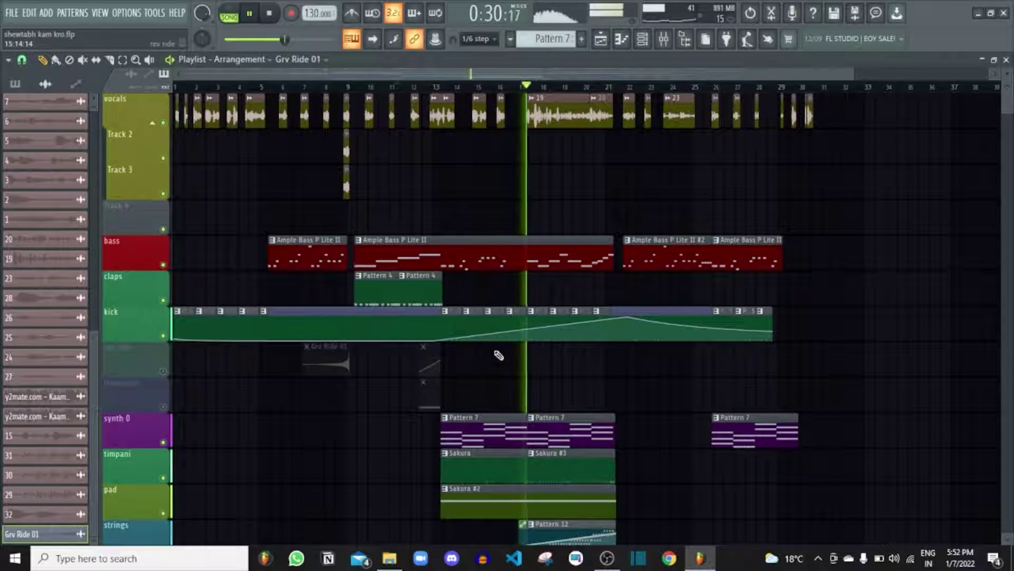
key("space")
Mute the vocals track and its grouped Track 2 and Track 3
double_click(256, 116)
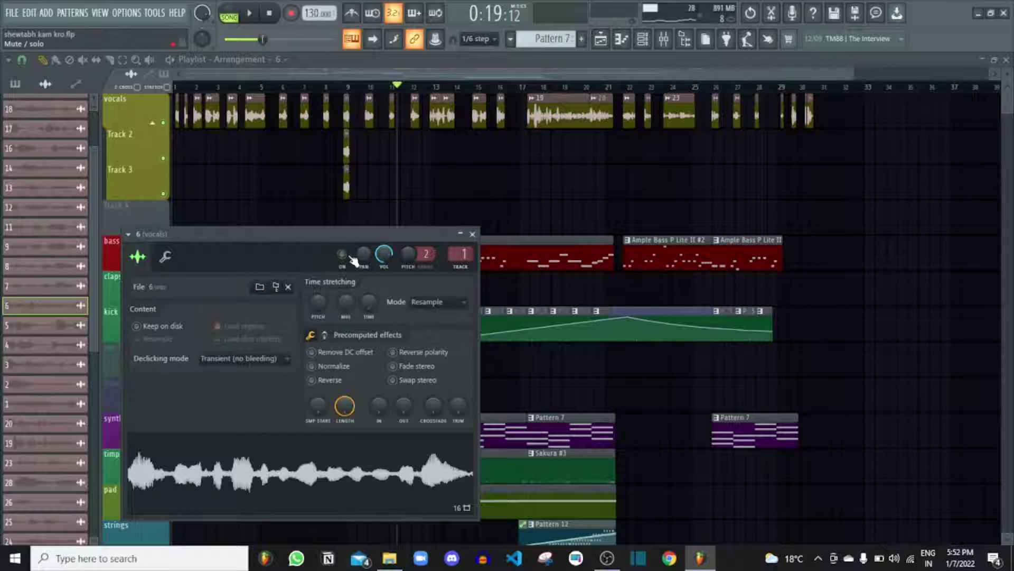
left_click(471, 234)
scroll(448, 193, "down", 2)
scroll(449, 193, "up", 2)
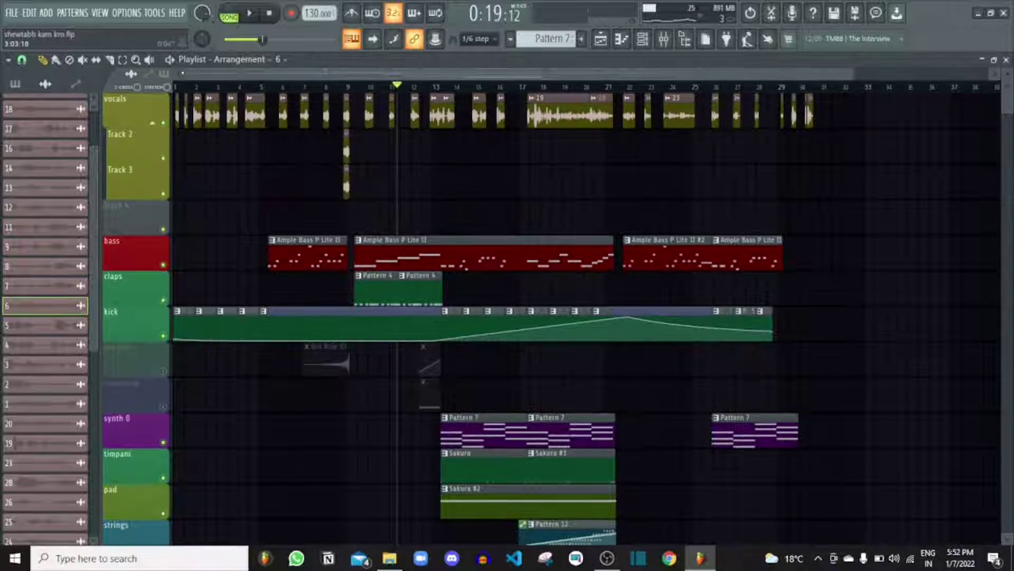
left_click(164, 122)
left_click(163, 158)
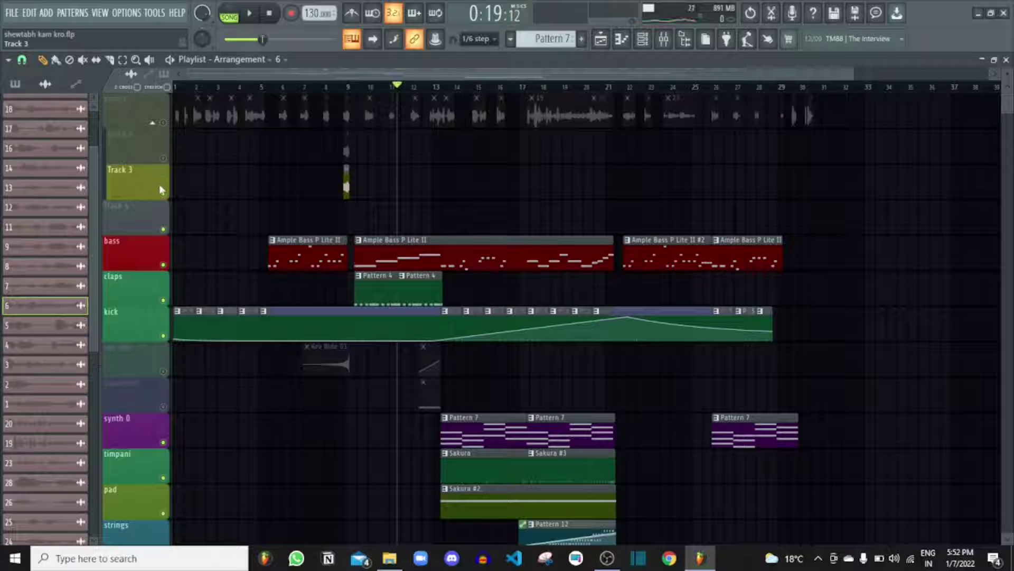
left_click(163, 194)
Unmute the transition and rev ride tracks
scroll(375, 279, "down", 5)
scroll(333, 274, "up", 2, "ctrl")
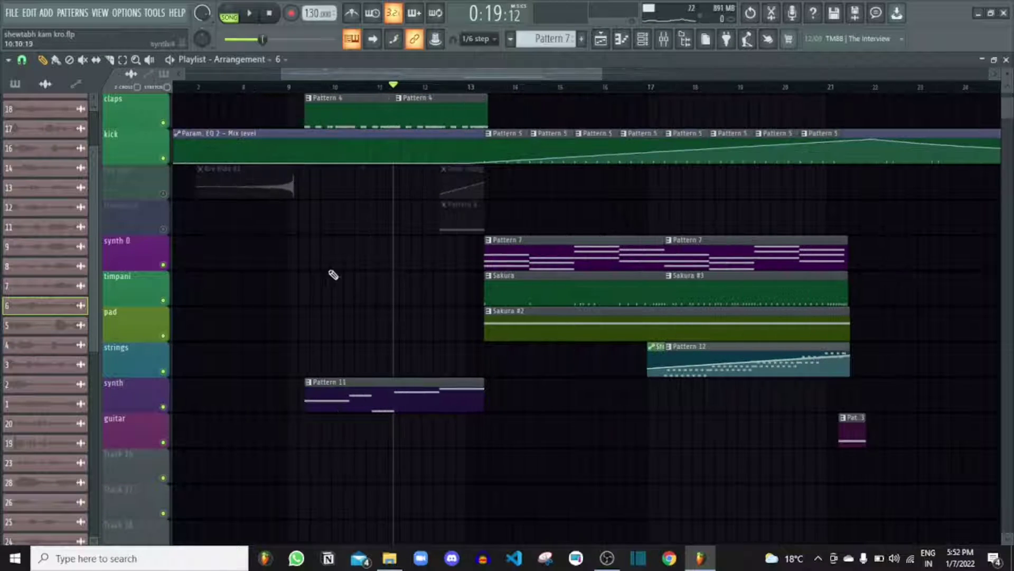
left_click(163, 229)
left_click(164, 194)
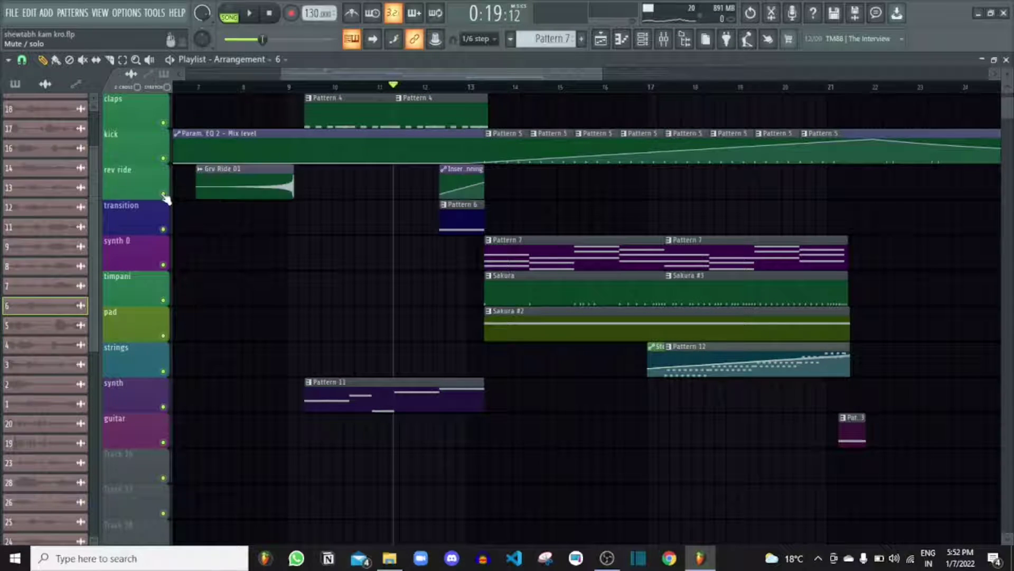
Play the instrumental from about bar 11 and listen through the transition into the section starting at bar 13
scroll(469, 271, "up", 5)
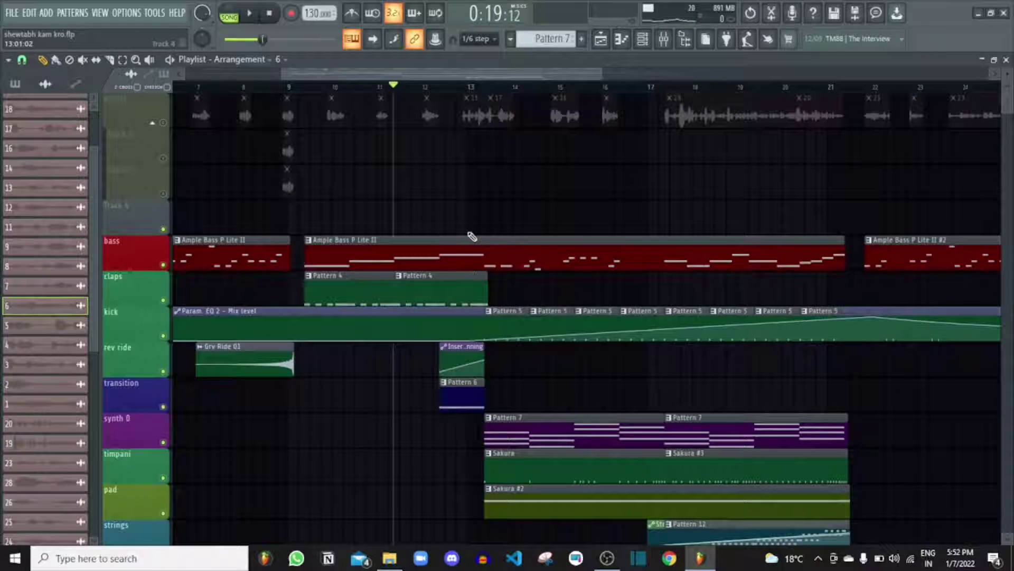
scroll(471, 237, "down", 3)
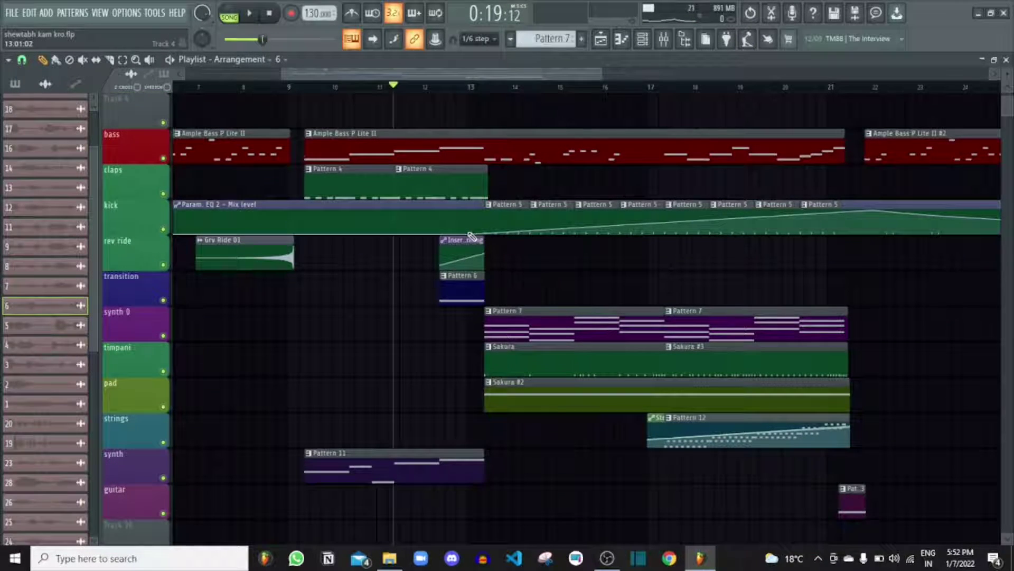
left_click_drag(393, 88, 392, 89)
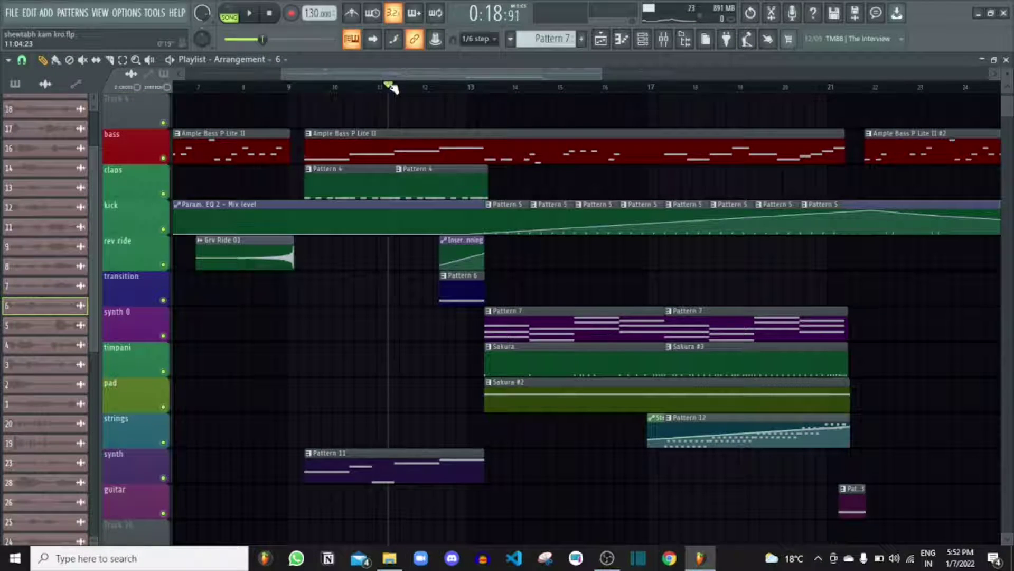
key("space")
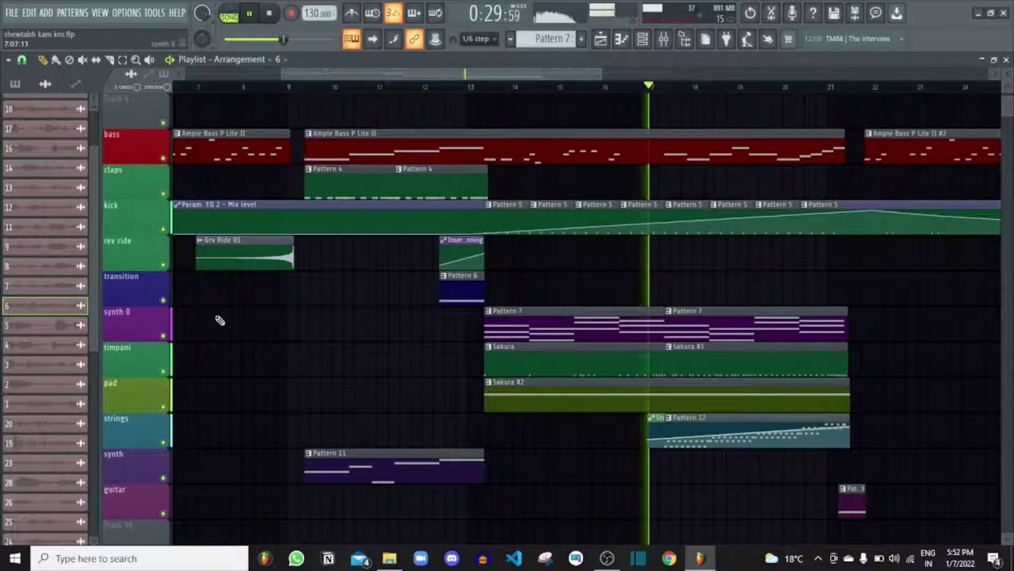
key("space")
Solo the transition track and listen to its Pattern 6 clip from about bar 12
right_click(165, 300)
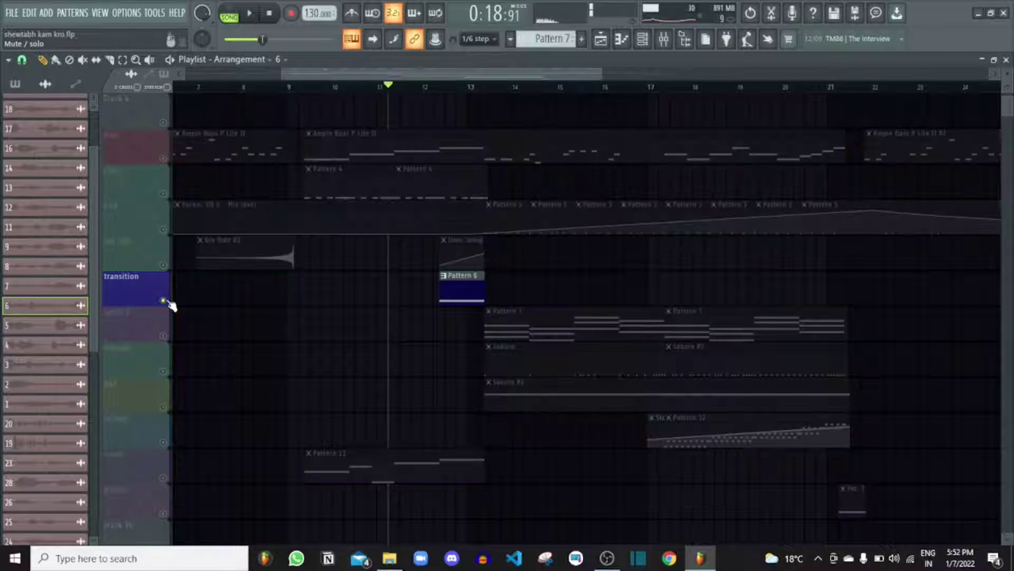
left_click(432, 88)
key("space")
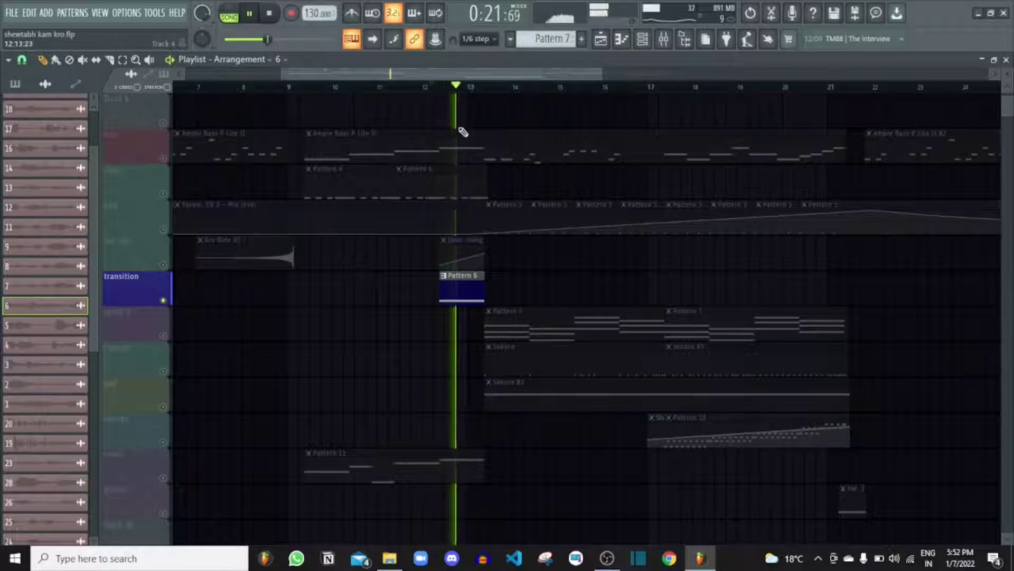
key("space")
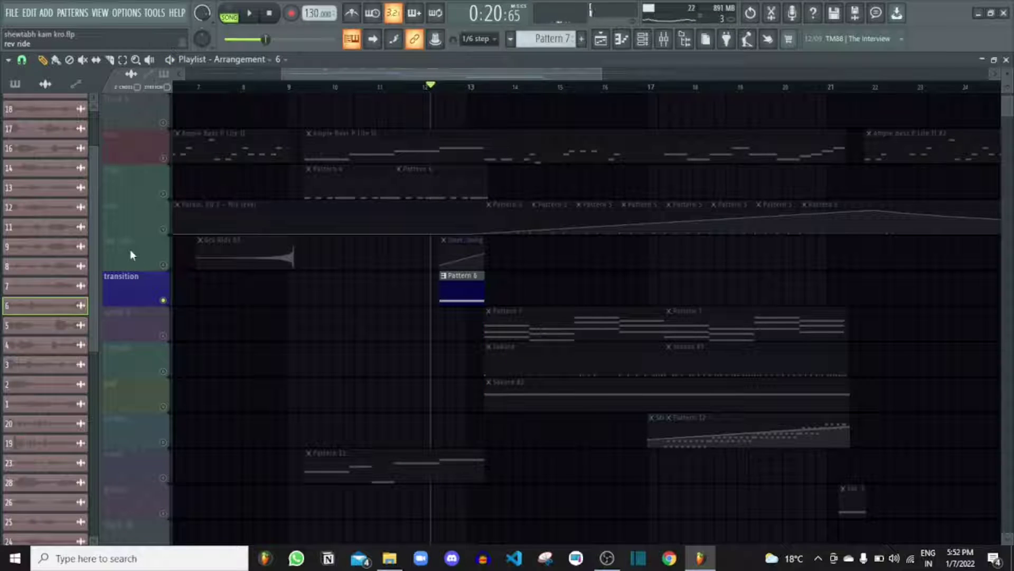
Unmute the rev ride track alongside the soloed transition track and play both from about bar 12
left_click(165, 266)
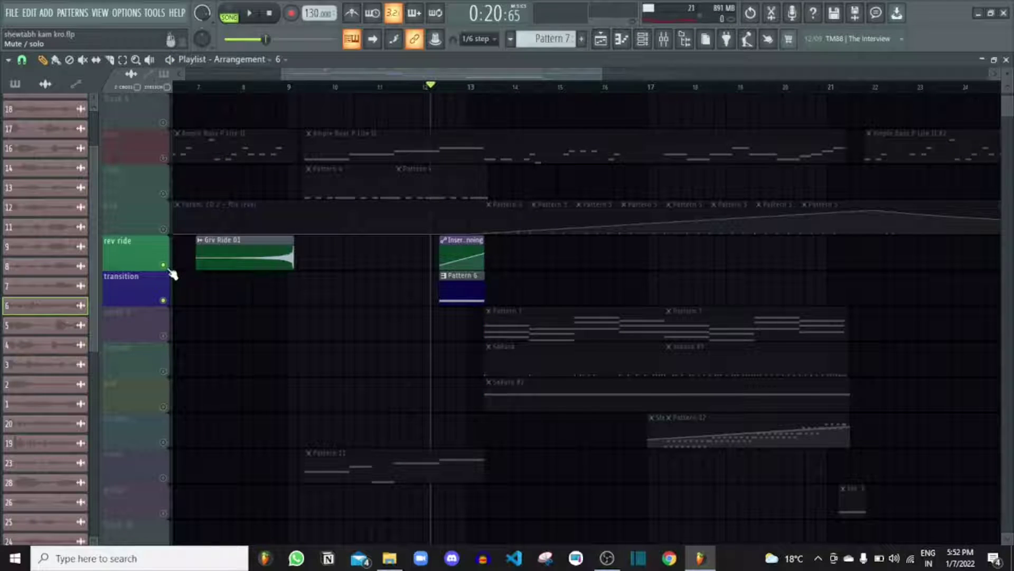
key("space")
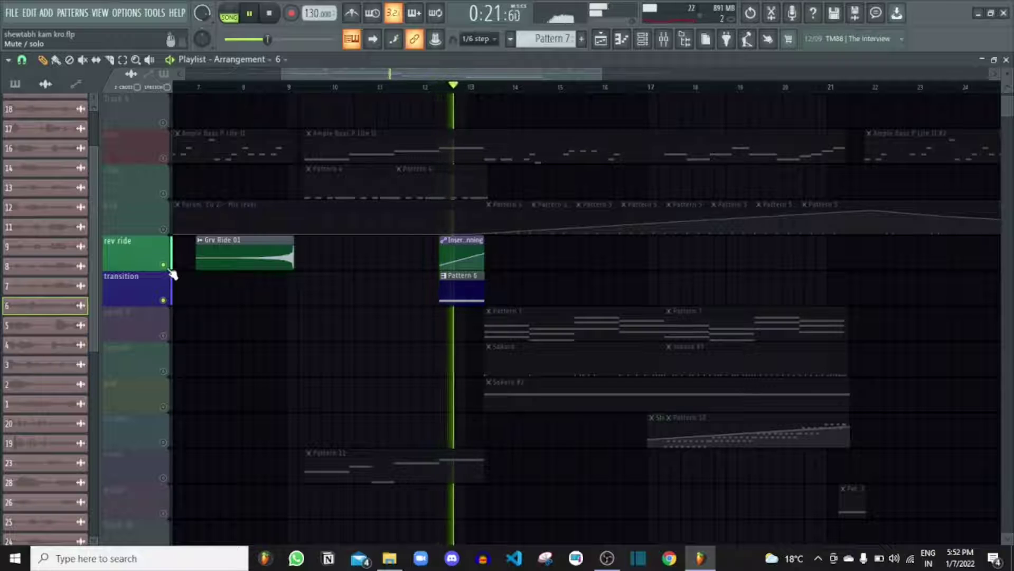
key("space")
Restore all tracks from solo and listen to the full arrangement from about bar 12
key("space")
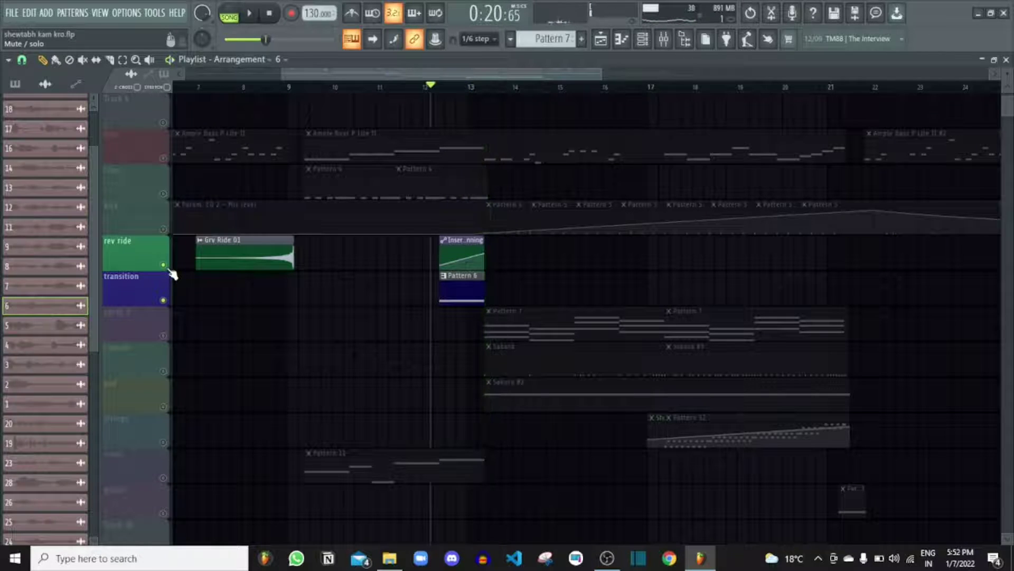
right_click(173, 275)
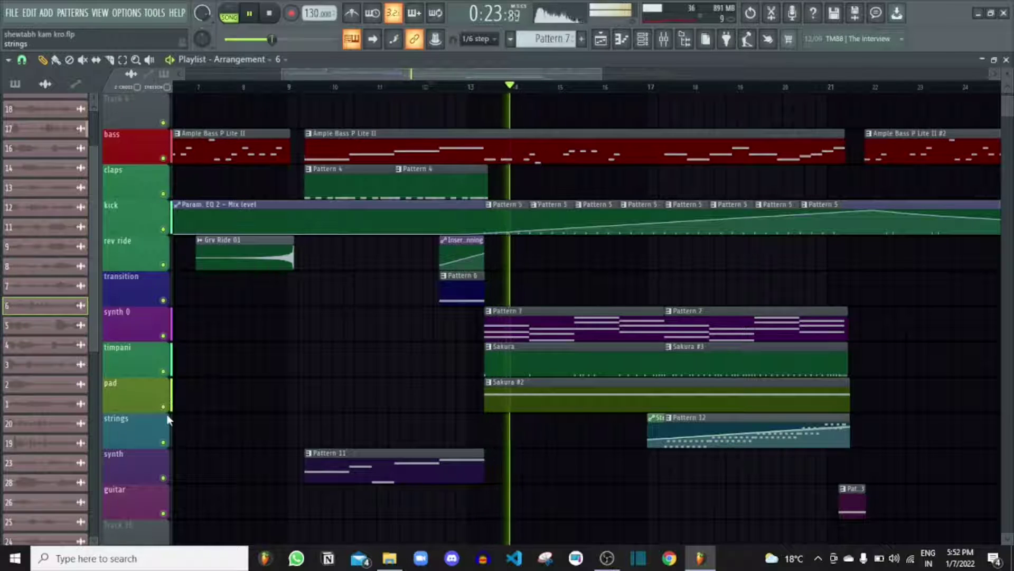
scroll(276, 362, "up", 3)
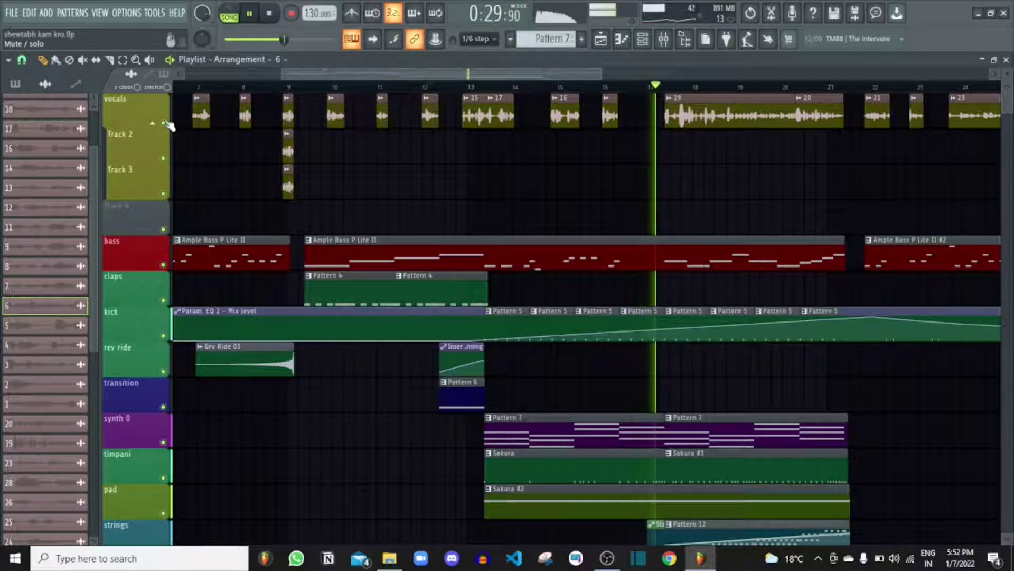
key("space")
Mute the vocals, Track 2 and Track 3 tracks again
left_click_drag(167, 125, 165, 176)
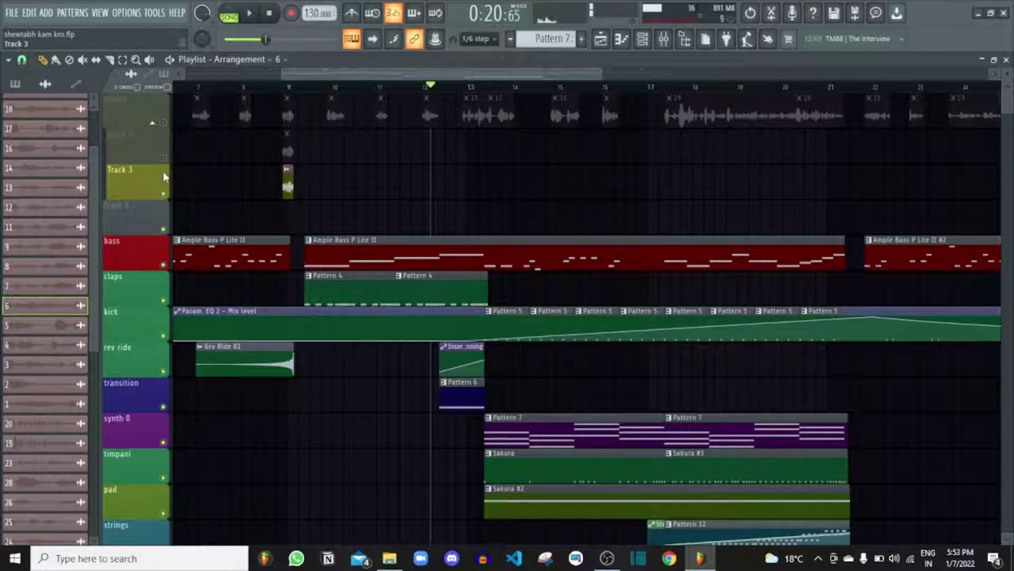
left_click(164, 193)
scroll(549, 326, "down", 2)
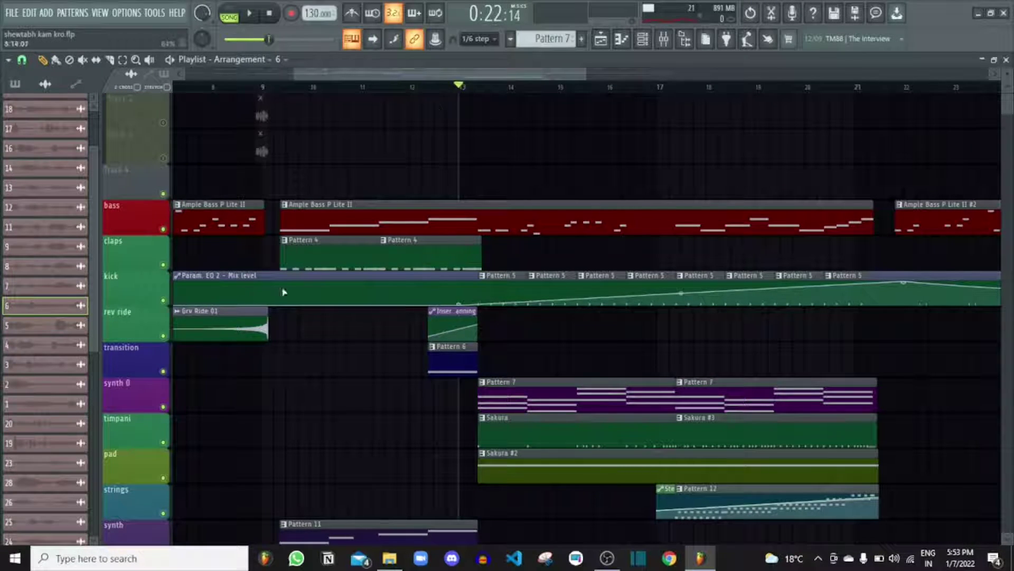
Solo the kick track, unmute the bass track, and listen to the two together from about bar 13
left_click(166, 304, "ctrl")
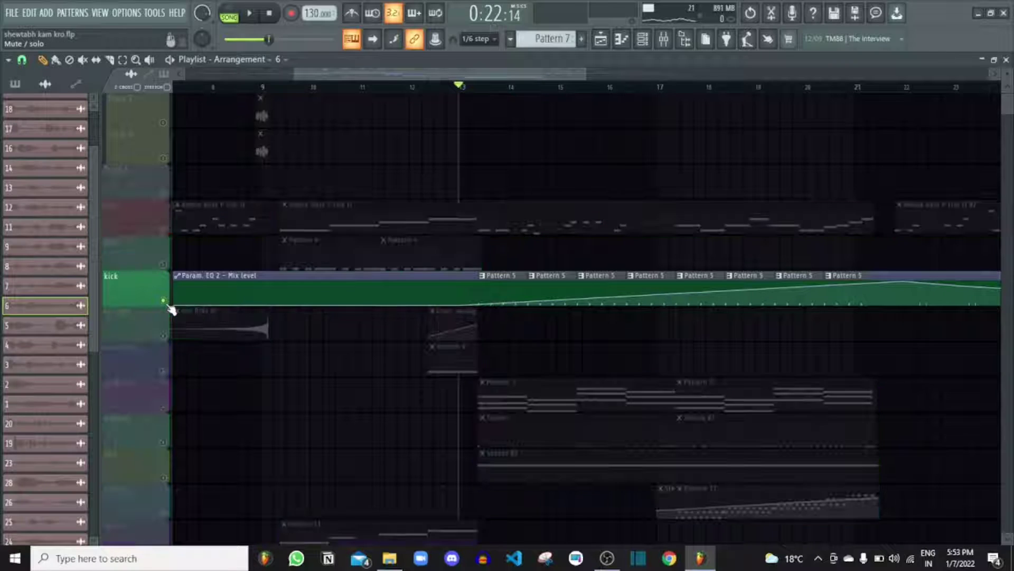
left_click(163, 229)
key("space")
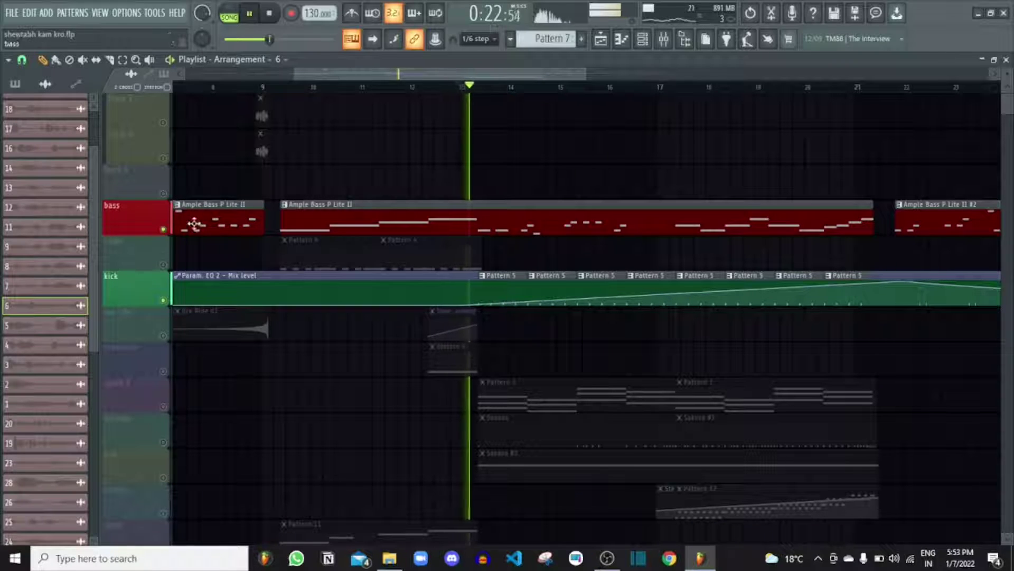
left_click(665, 39)
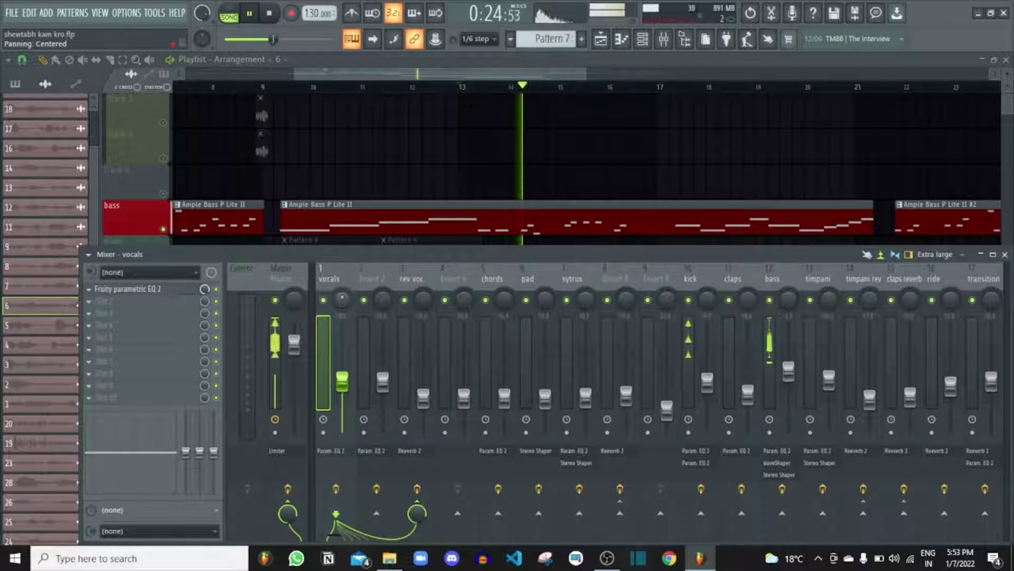
key("F9")
scroll(507, 281, "down", 2)
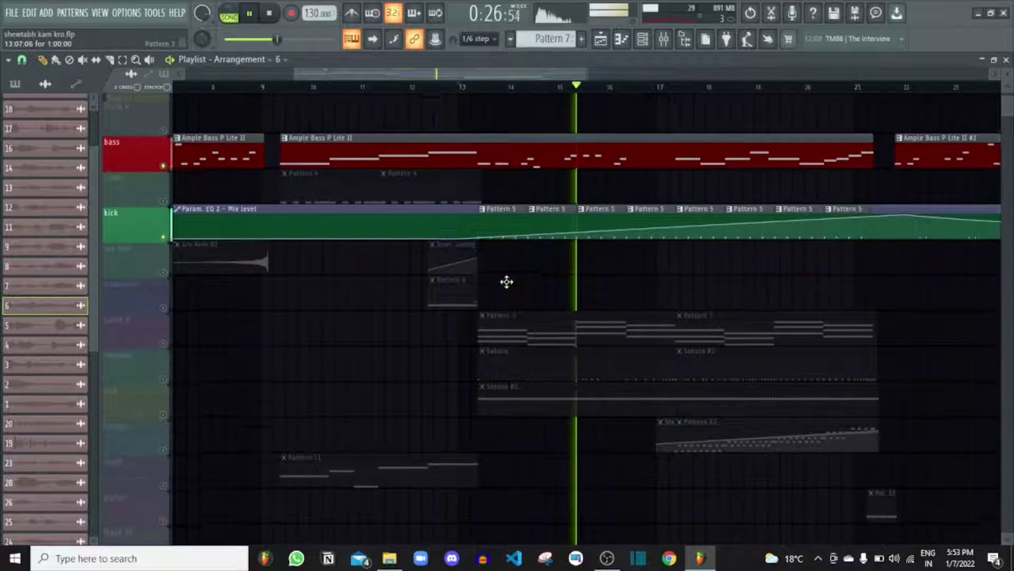
scroll(507, 280, "down", 3)
scroll(507, 281, "down", 1)
scroll(506, 282, "up", 3)
key("space")
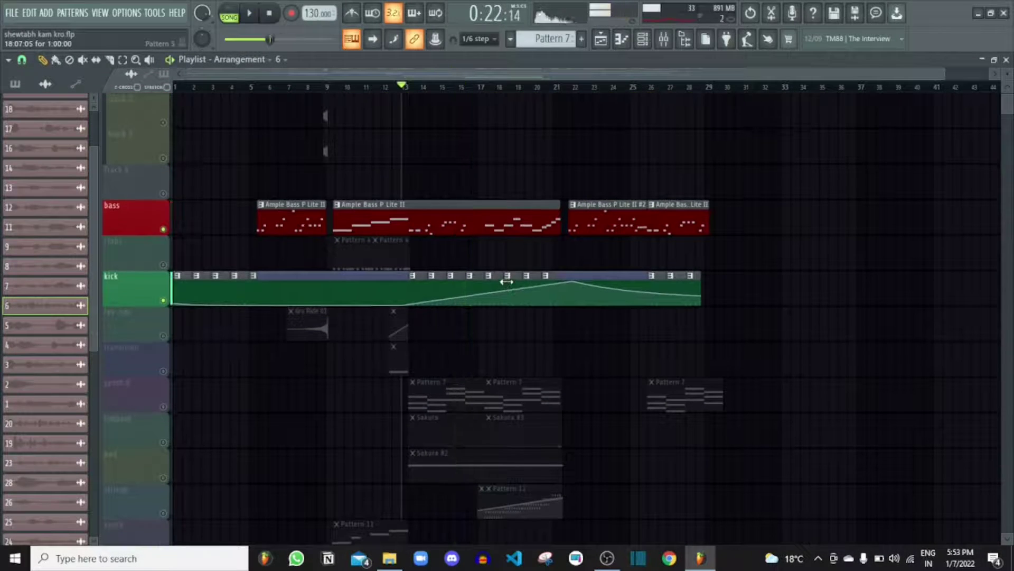
Unmute the synth 0 track and listen to its Pattern 7 clips with the bass and kick from about bar 13
scroll(507, 285, "down", 2)
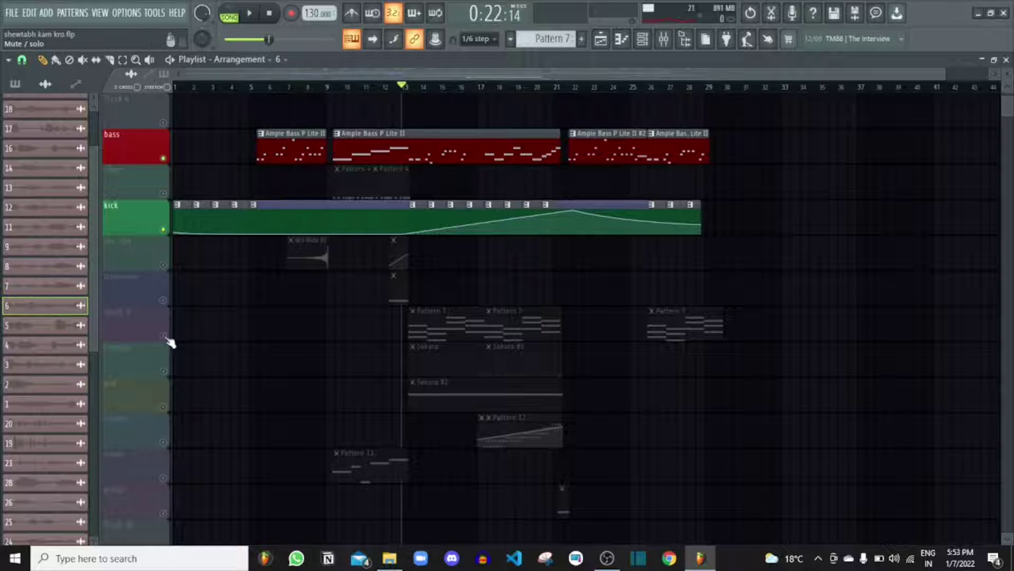
left_click(164, 337)
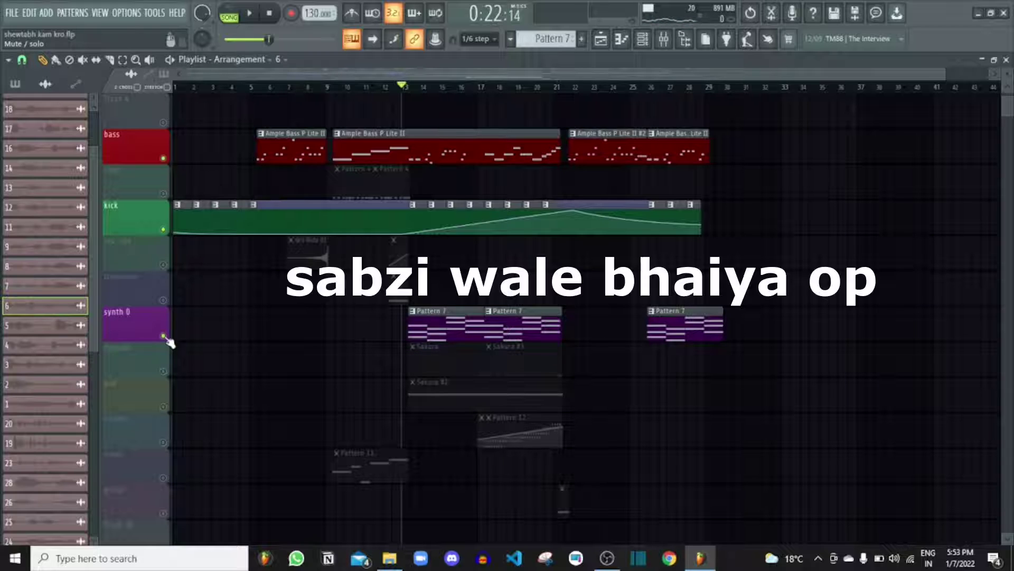
key("space")
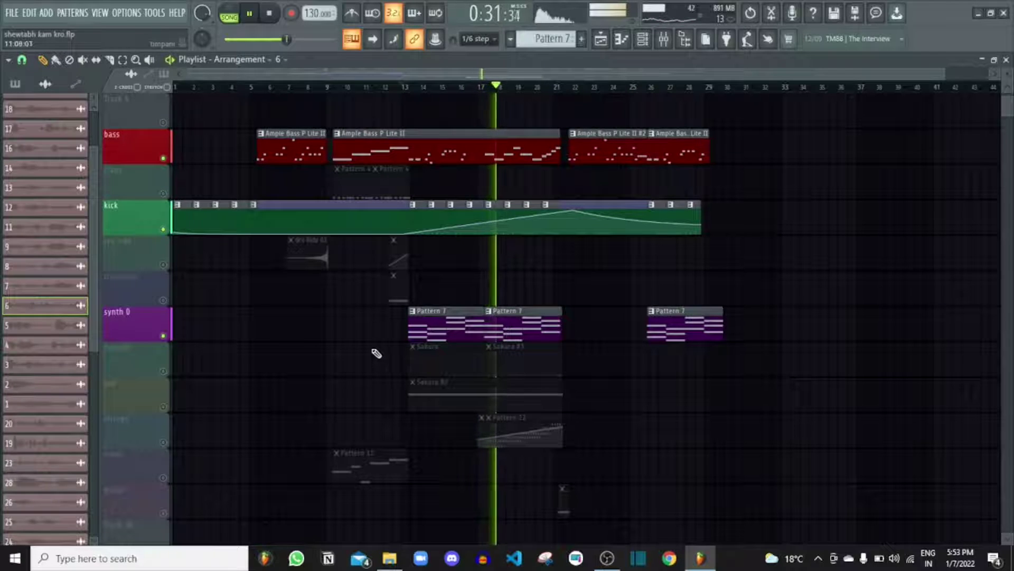
scroll(499, 256, "up", 3)
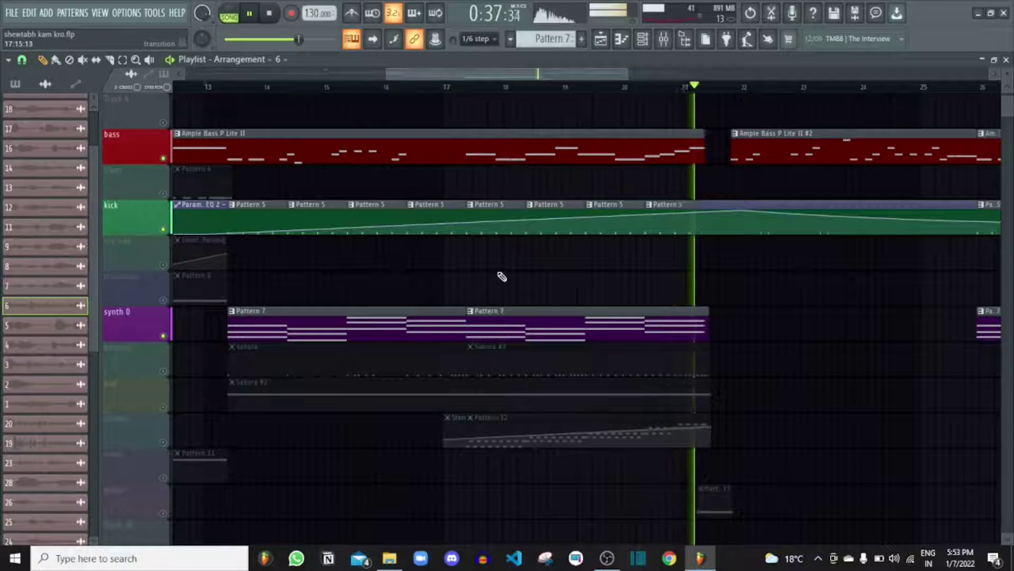
Unmute and solo the timpani track and listen to its Sakura clip from about bar 13
key("space")
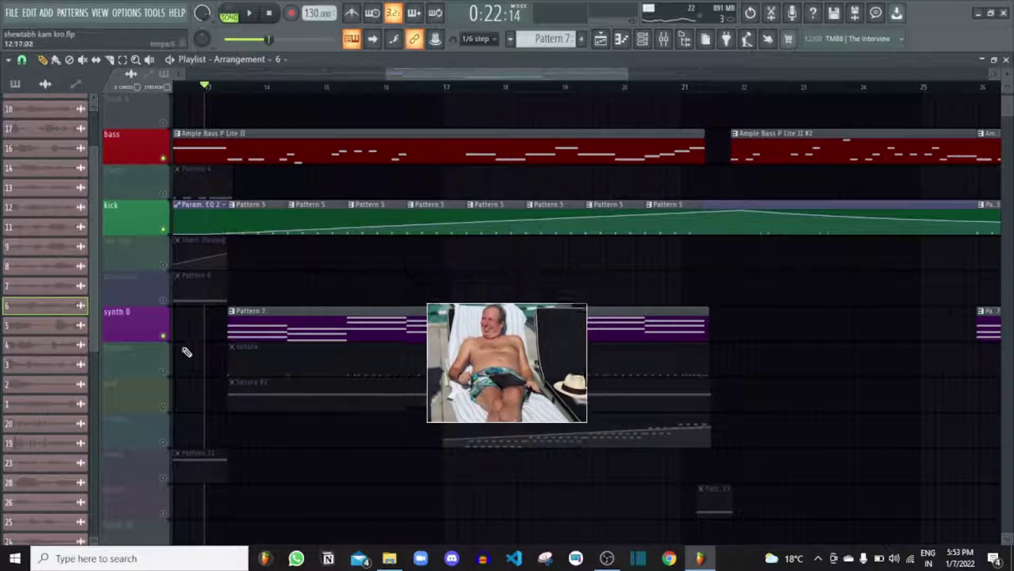
left_click(163, 372)
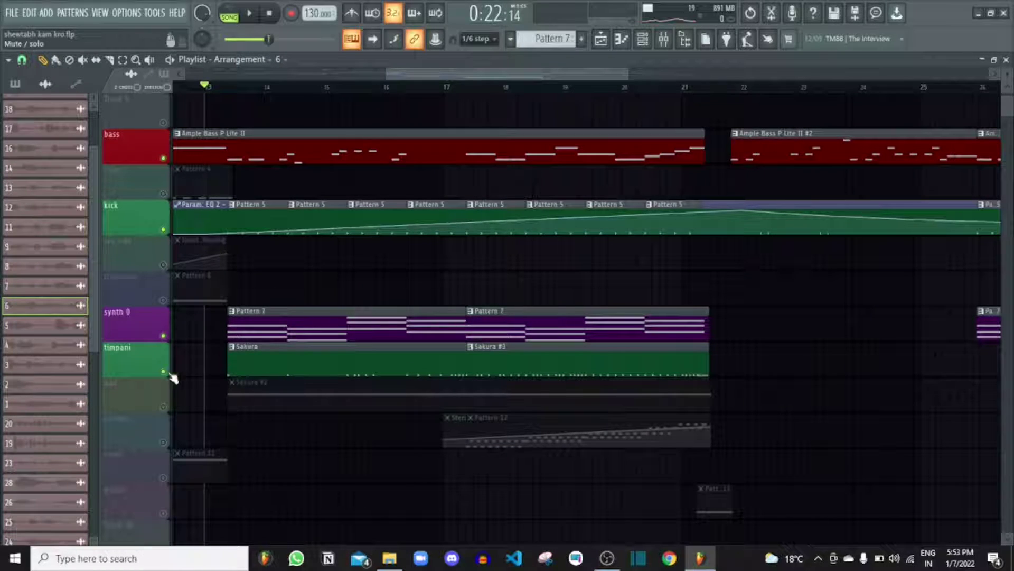
right_click(163, 372)
key("space")
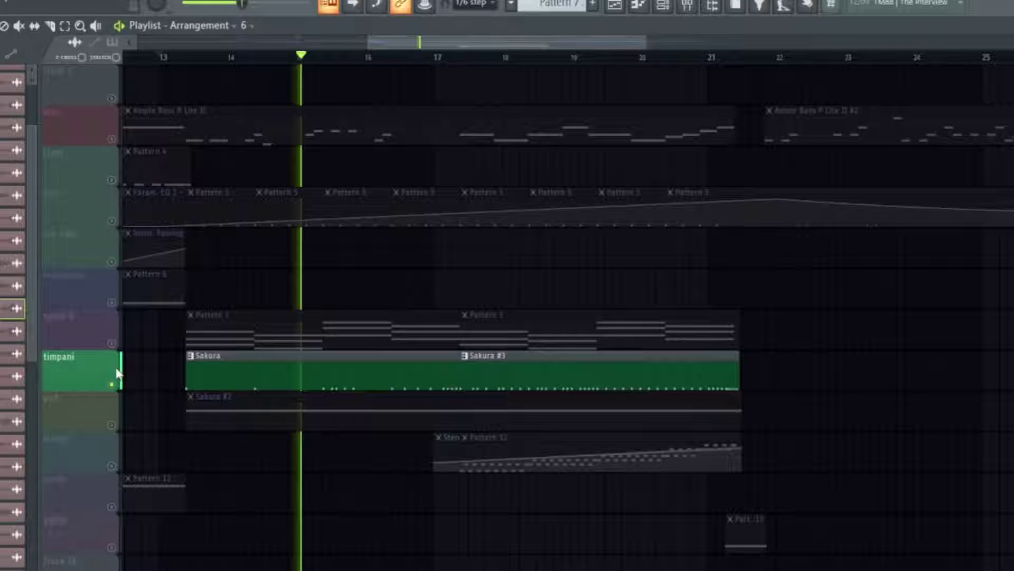
key("space")
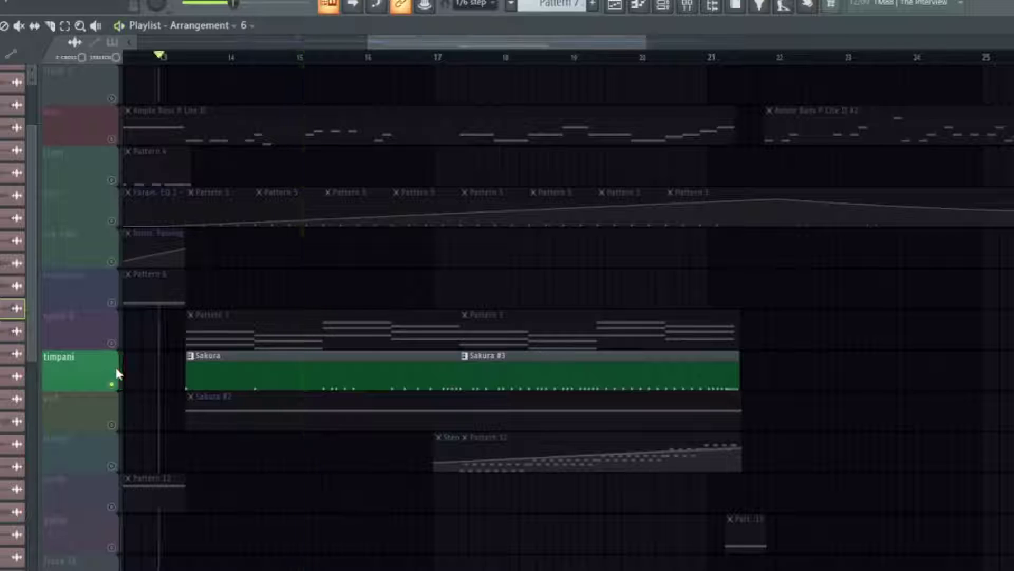
Unmute the synth 0, bass and kick tracks and listen to them with the timpani from about bar 13
left_click(164, 337)
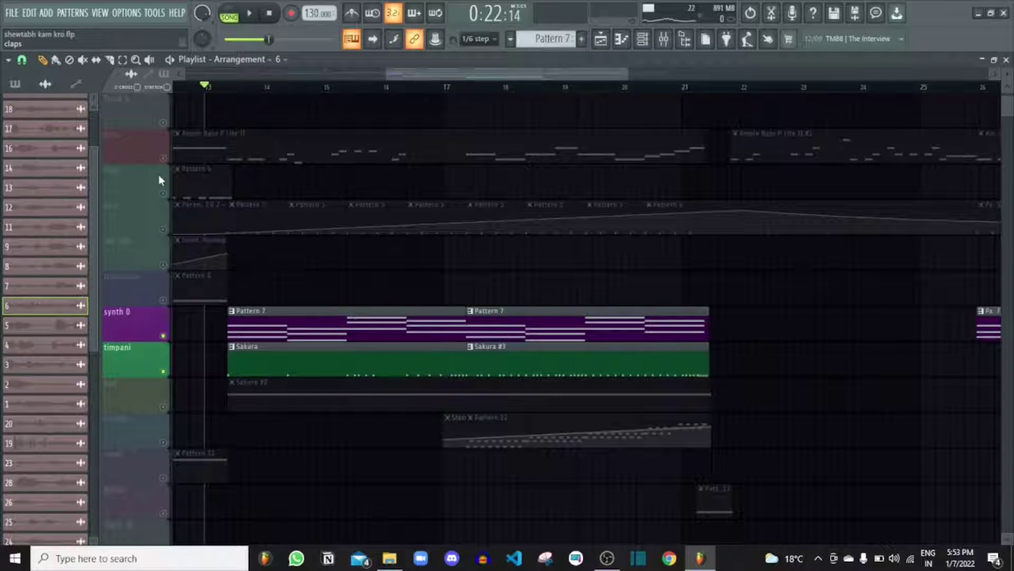
left_click(163, 158)
left_click(164, 229)
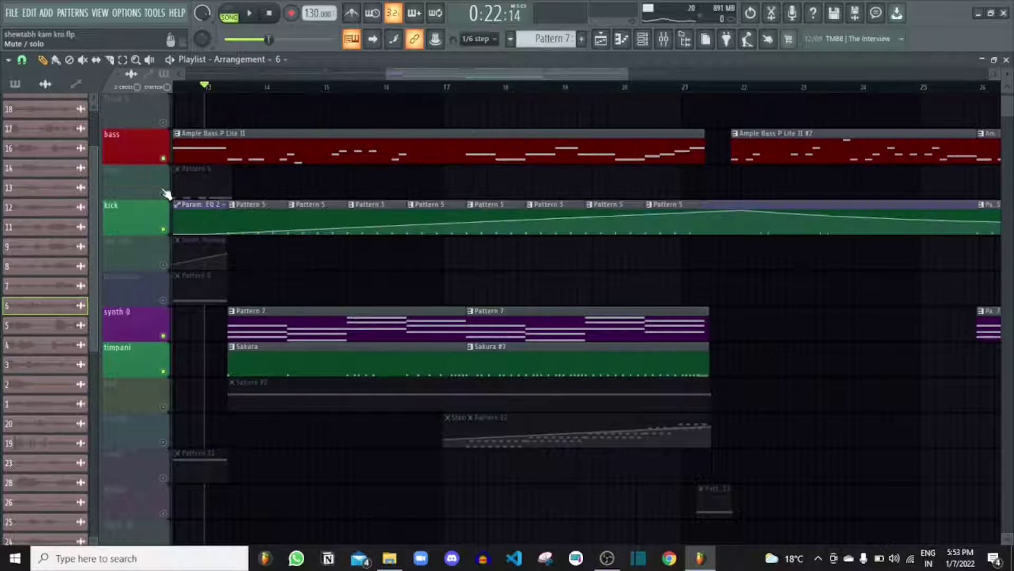
key("space")
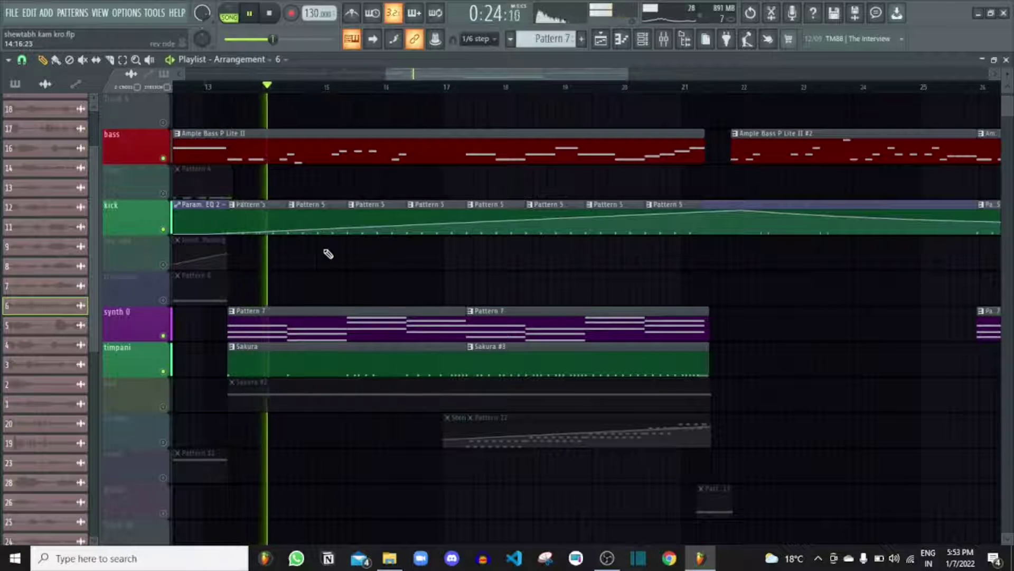
Unmute and solo the pad track and listen to its Sakura #2 clip on its own
scroll(328, 254, "down", 2)
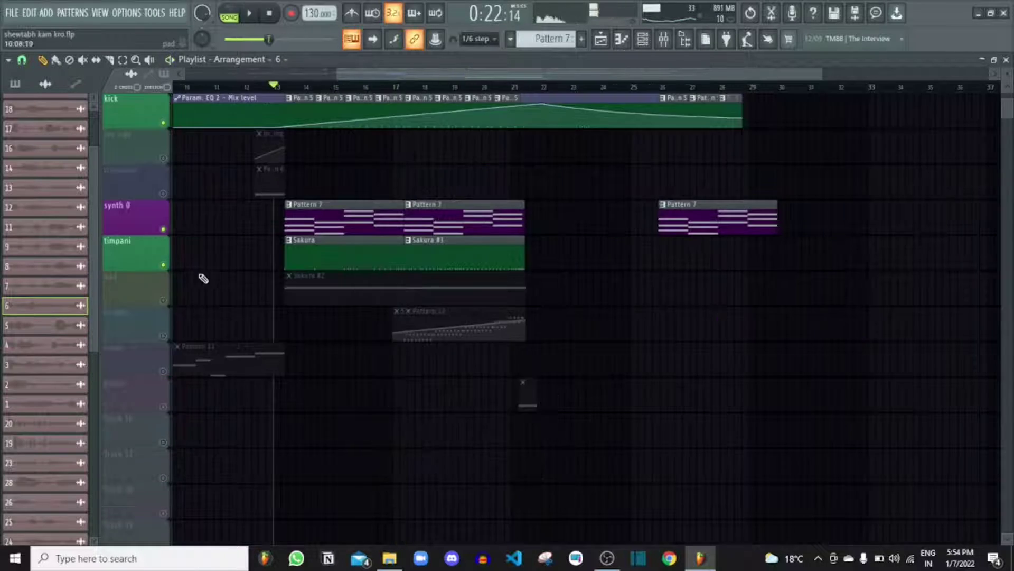
left_click(166, 304)
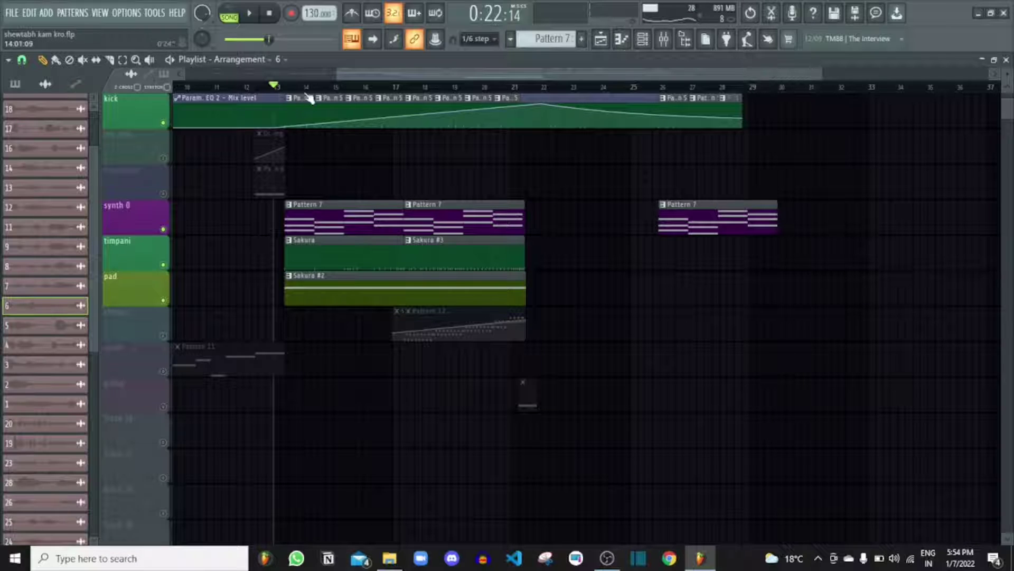
left_click(164, 302, "ctrl")
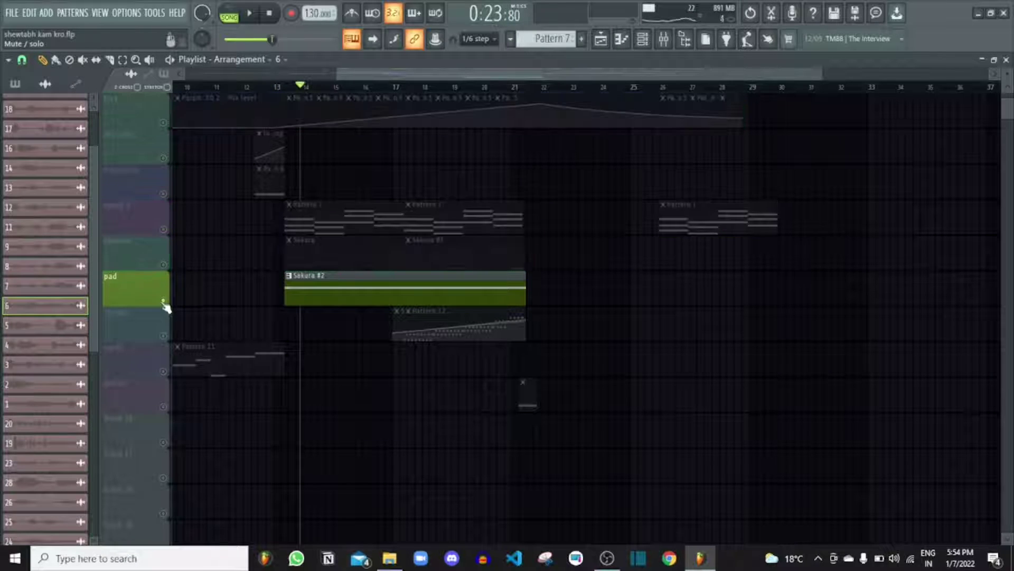
key("space")
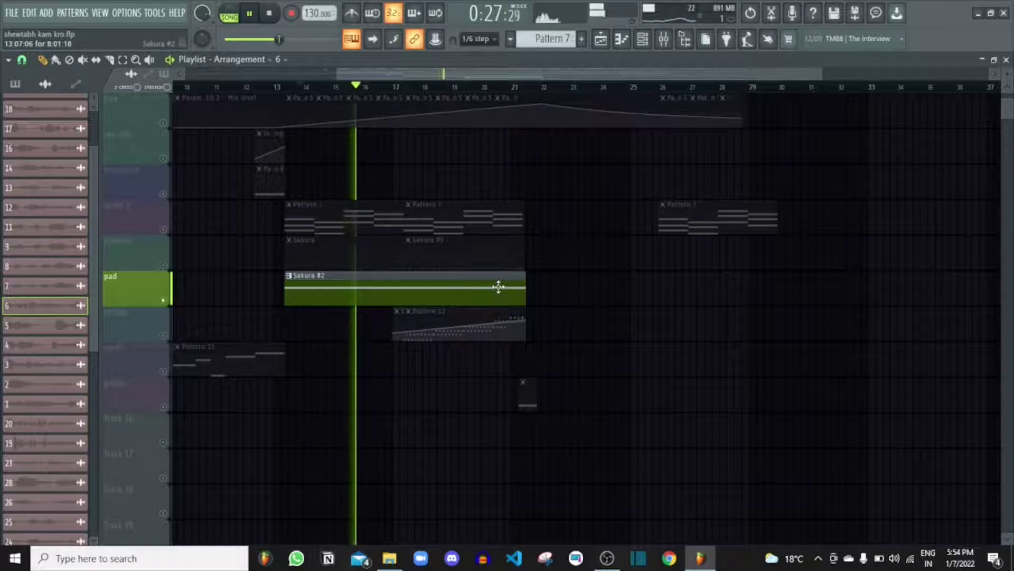
scroll(499, 286, "up", 2)
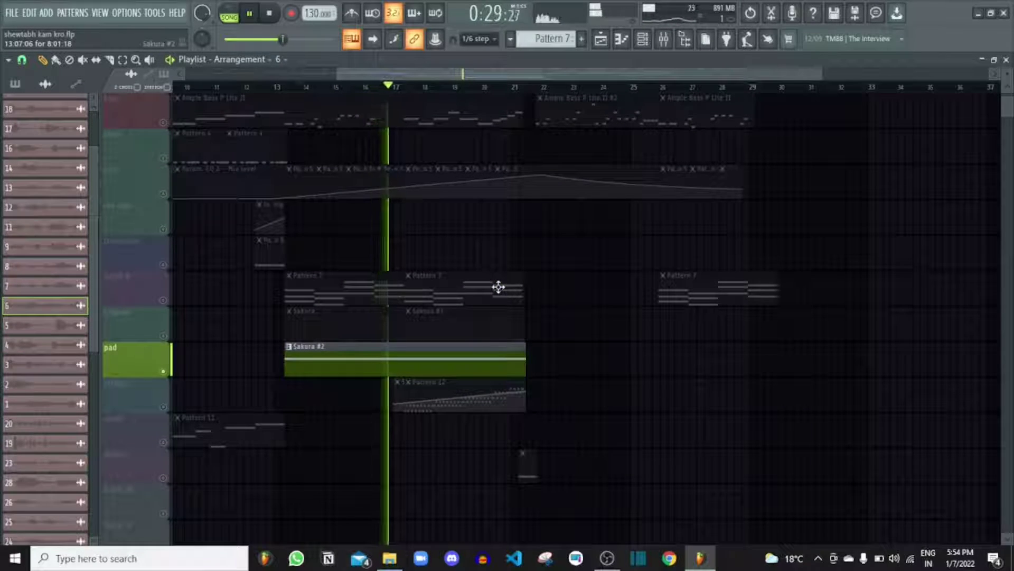
key("space")
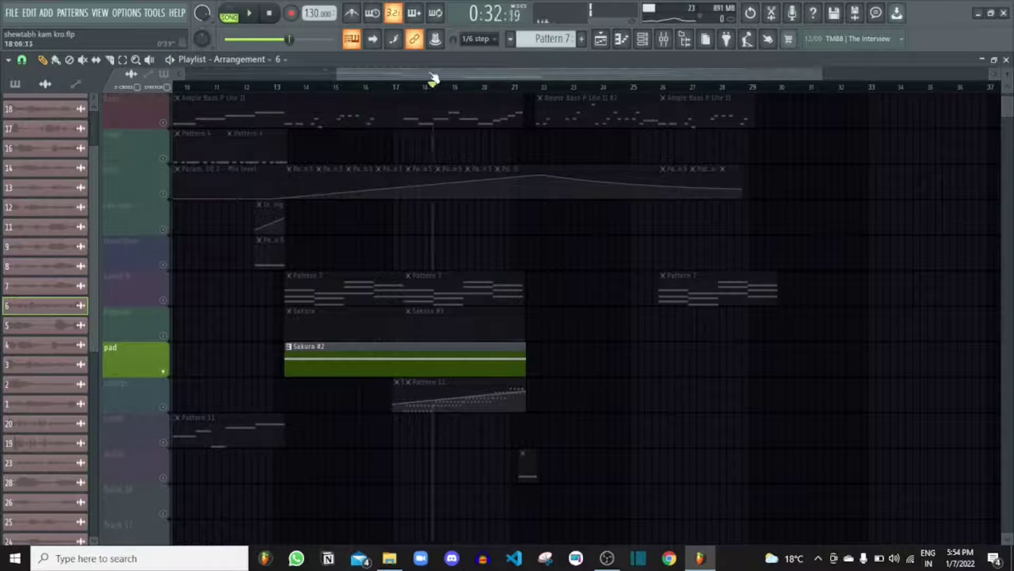
Unmute the strings, kick, bass, synth 0 and timpani tracks and listen to them with the pad from about bar 17
left_click(165, 407)
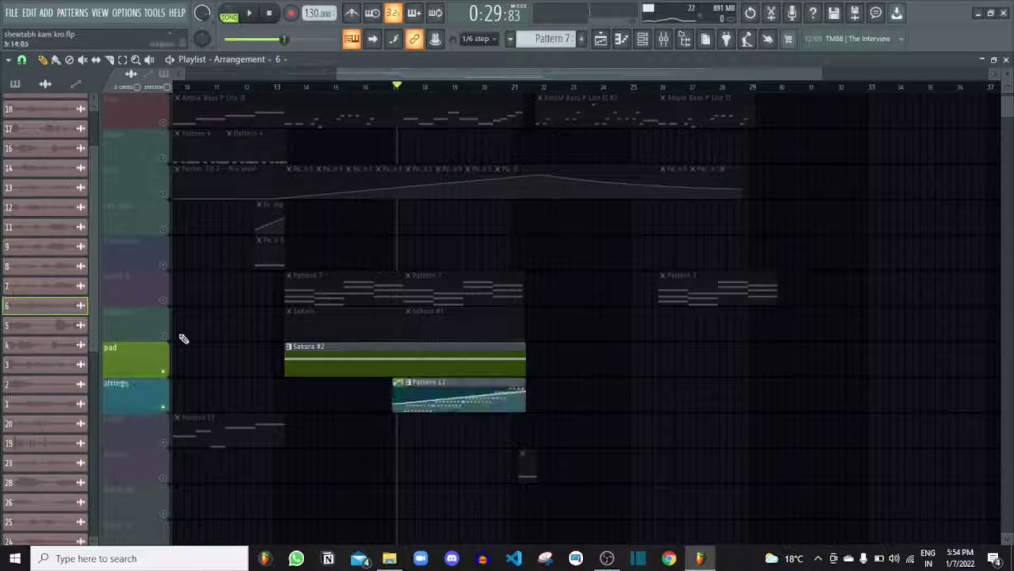
left_click(164, 194)
left_click(165, 124)
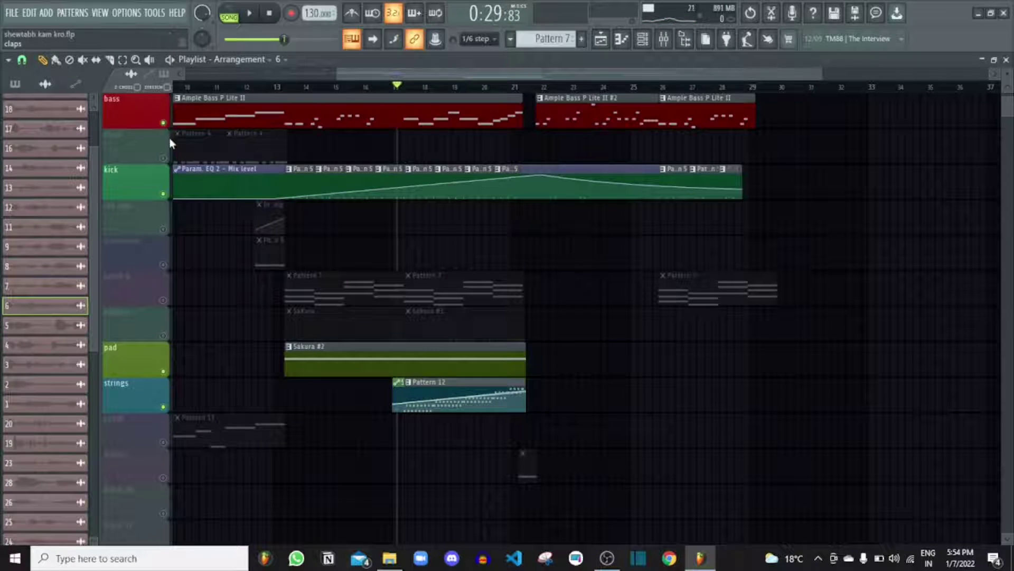
key("space")
left_click(163, 301)
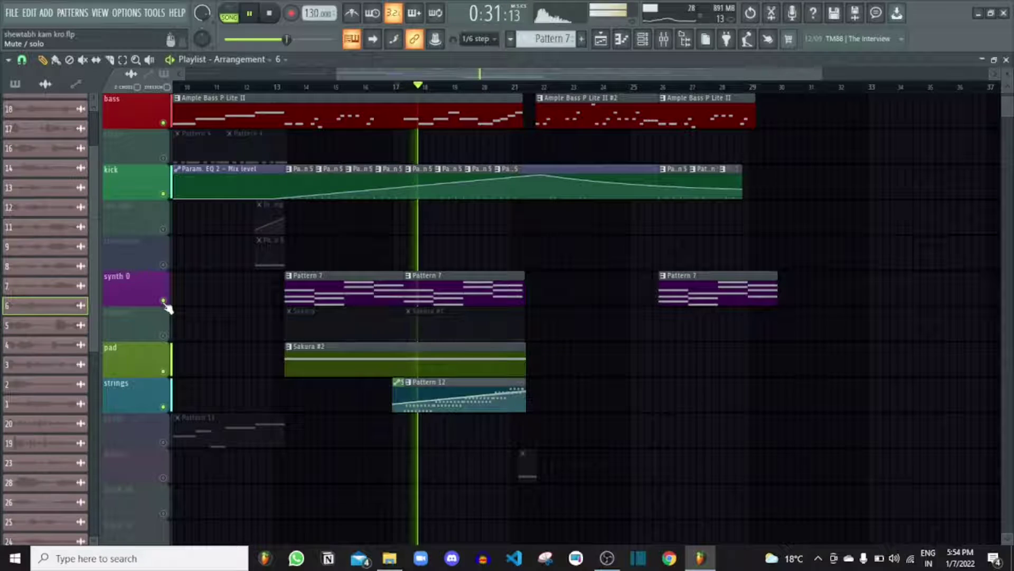
left_click(164, 336)
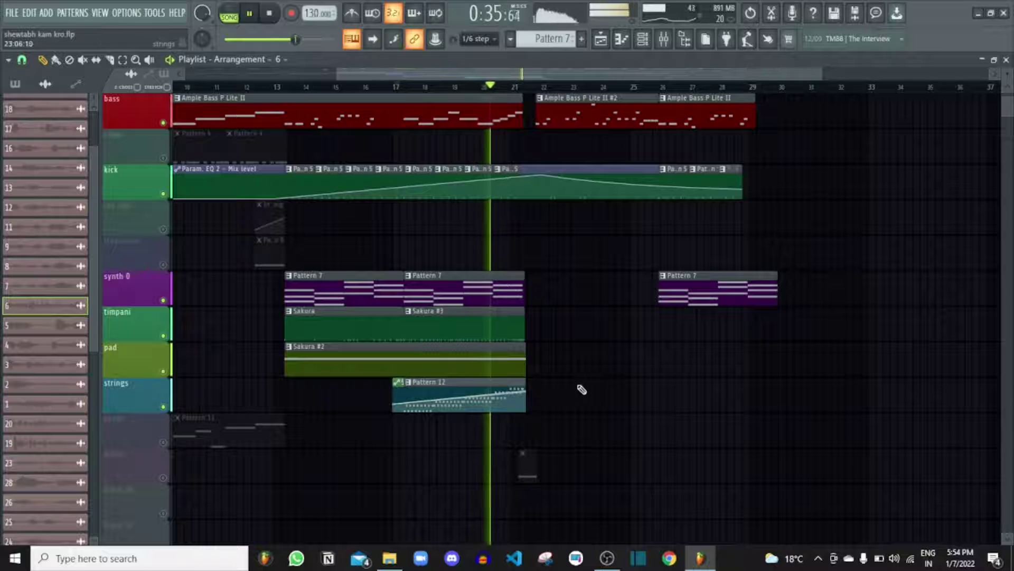
scroll(576, 390, "up", 2)
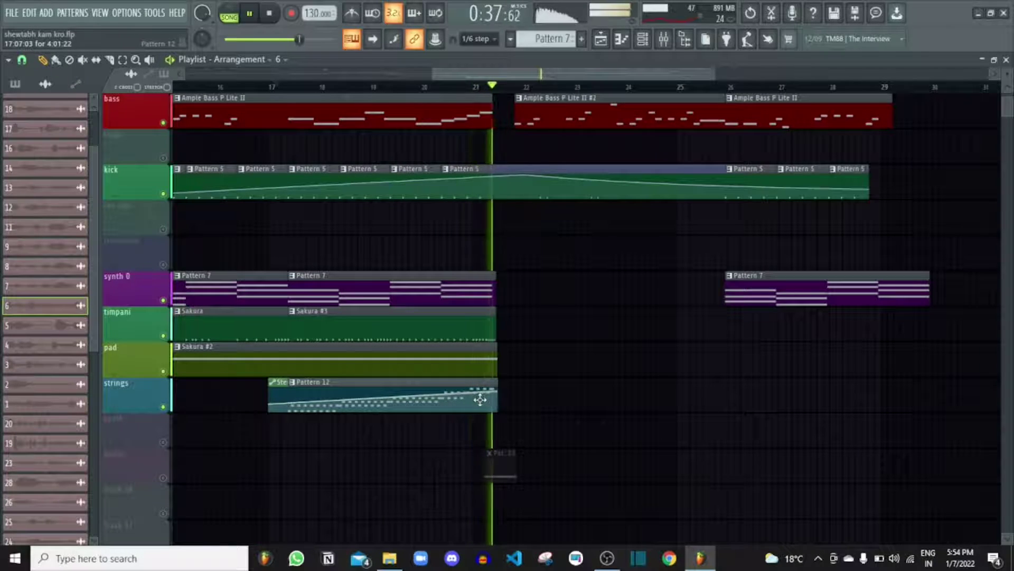
Solo the strings track and listen to its Pattern 12 clip from about bar 17
key("space")
right_click(163, 407)
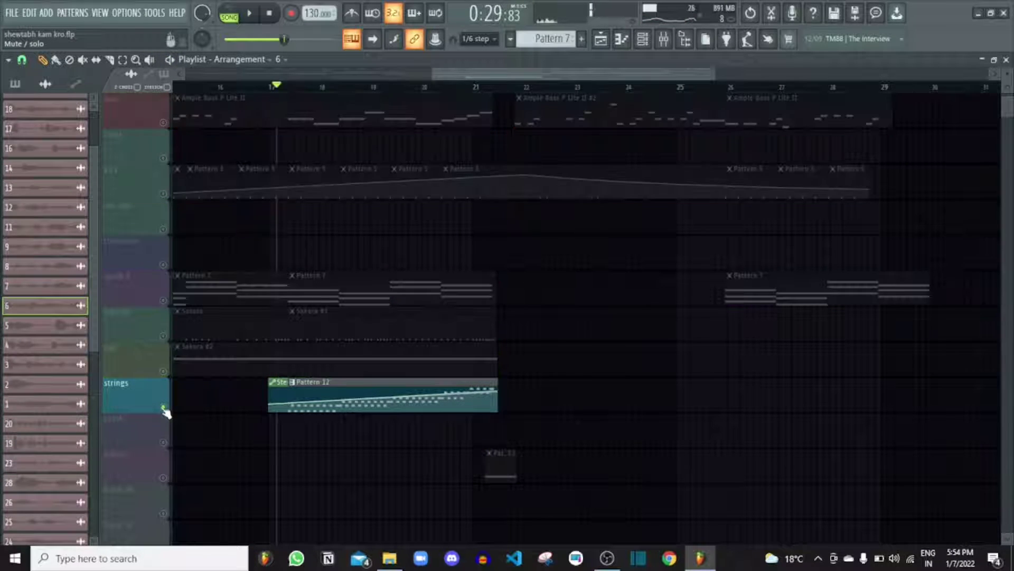
key("space")
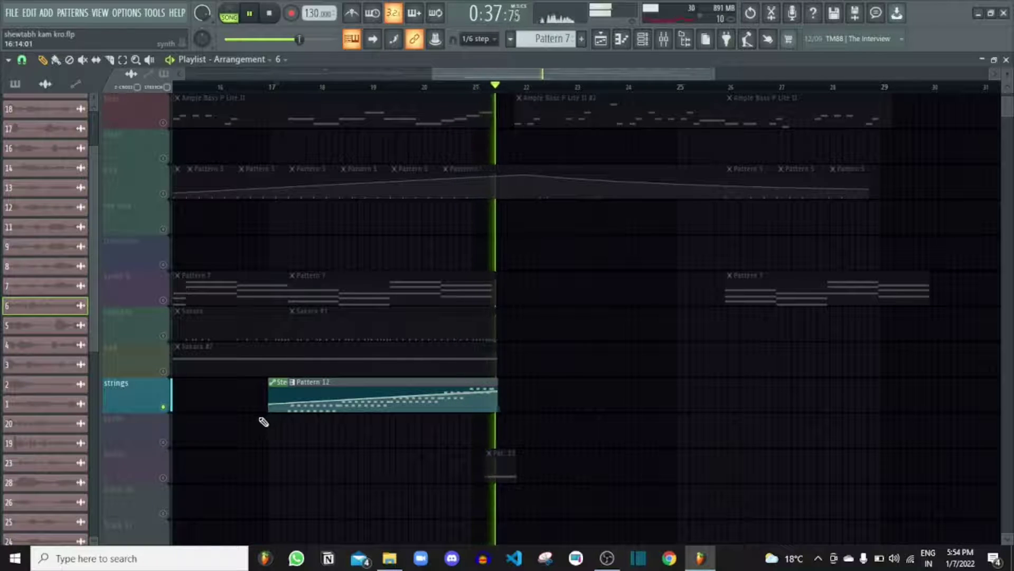
key("space")
Restore all tracks from solo across the arrangement
scroll(377, 359, "down", 2, "ctrl")
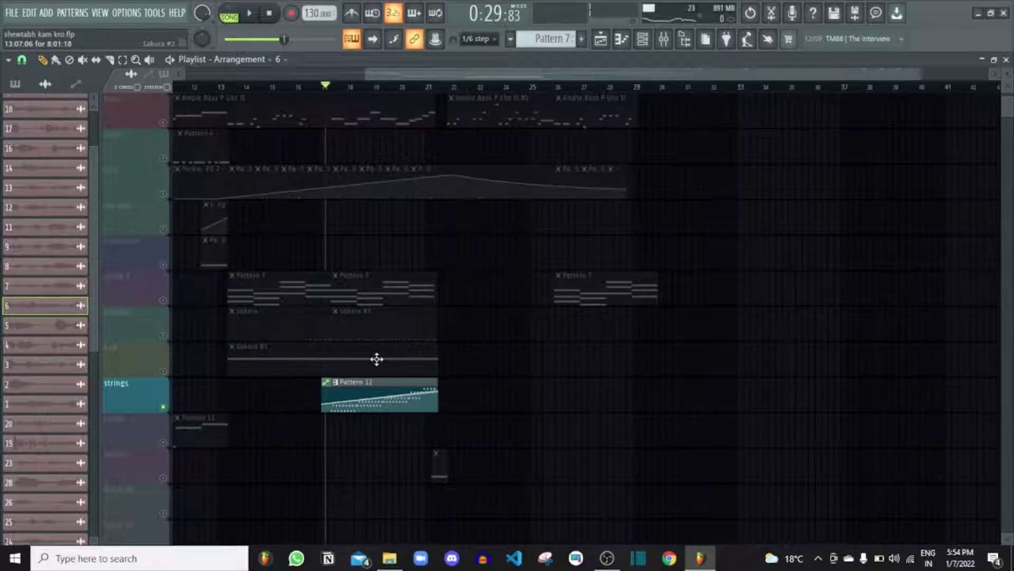
scroll(360, 361, "down", 1, "ctrl")
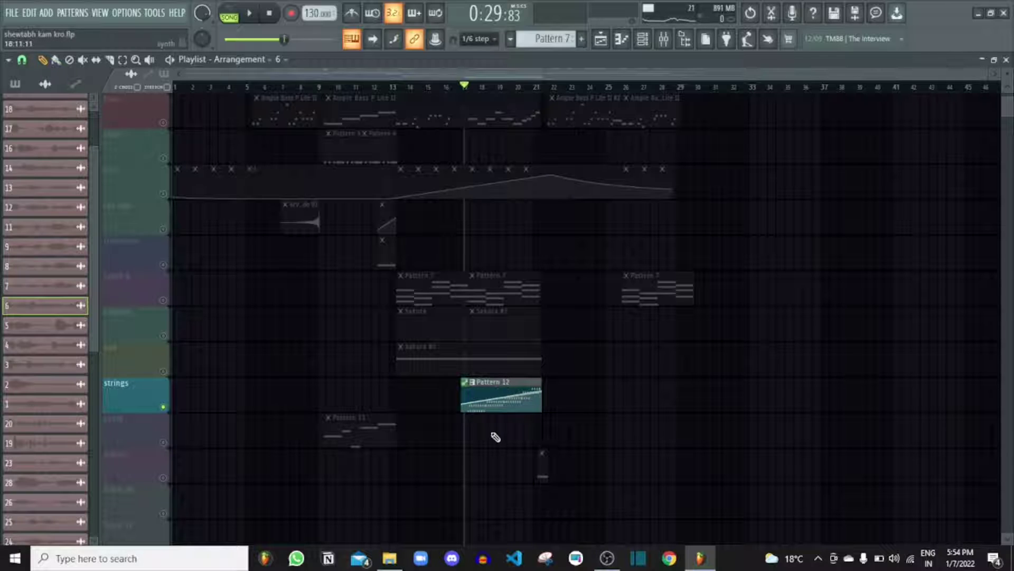
scroll(528, 415, "up", 1)
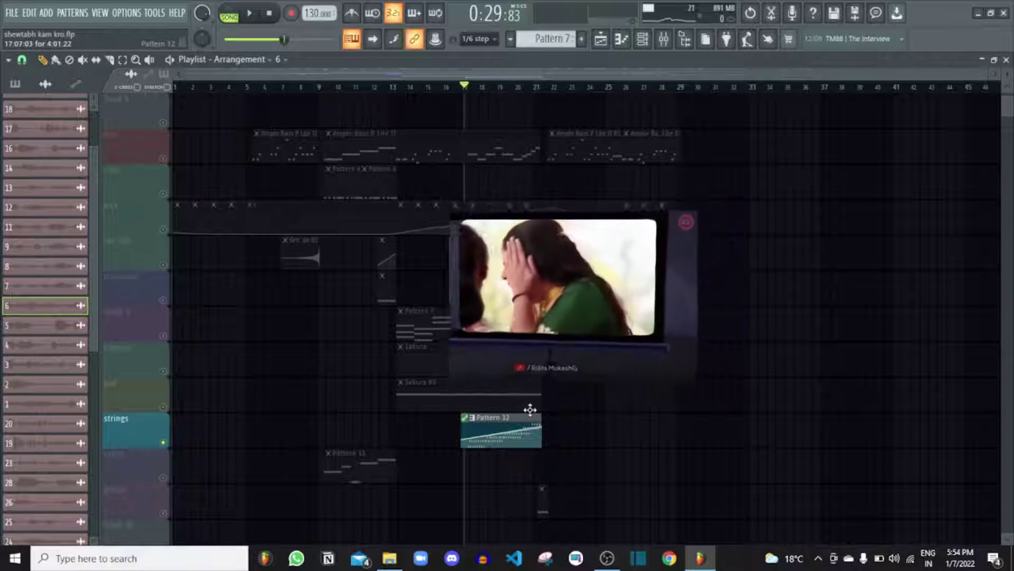
scroll(530, 410, "up", 2, "ctrl")
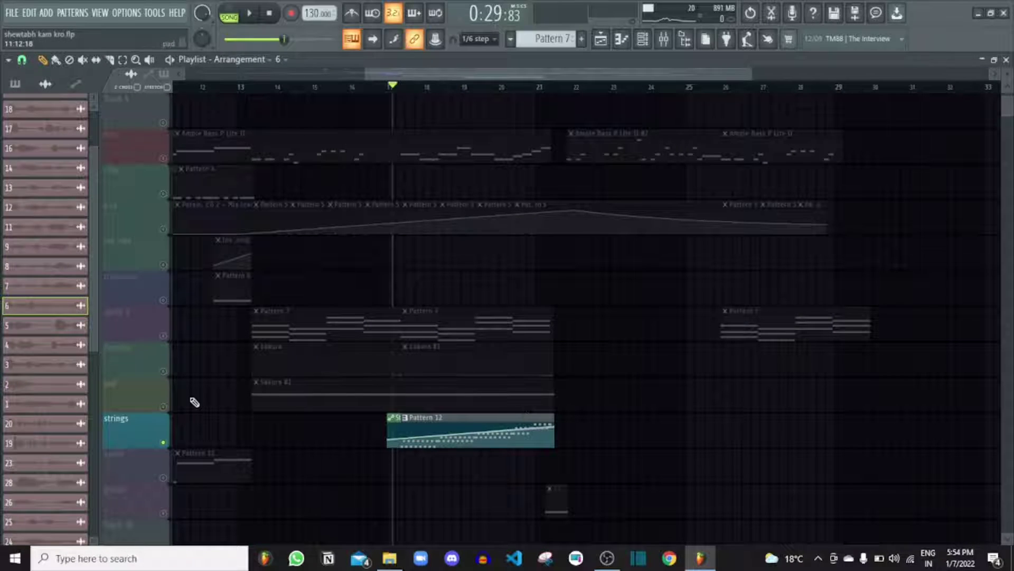
left_click(163, 406)
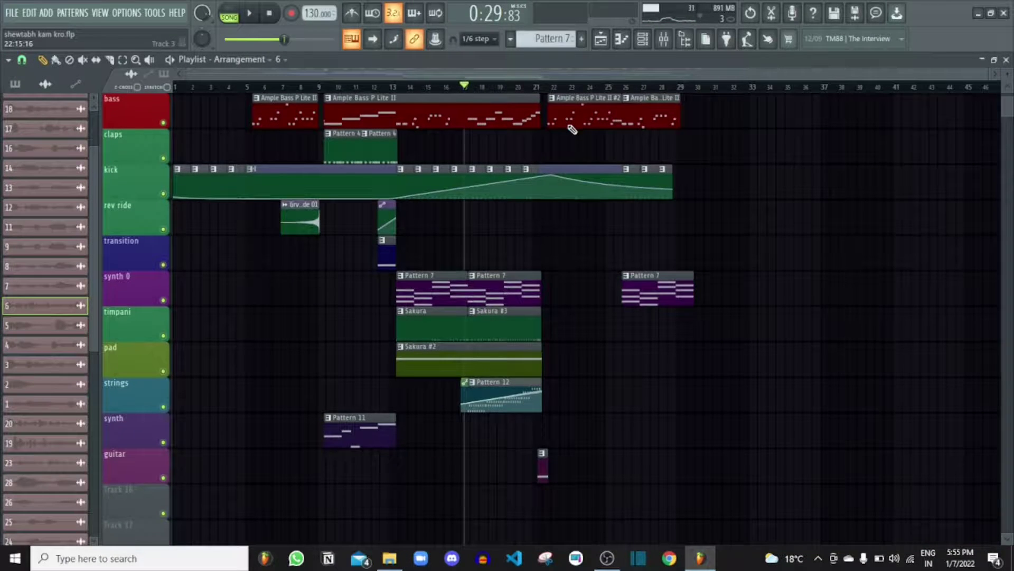
Move the playback position to about bar 17 and listen through the guitar clip with the mixer's slayer channel in view
scroll(440, 168, "up", 1)
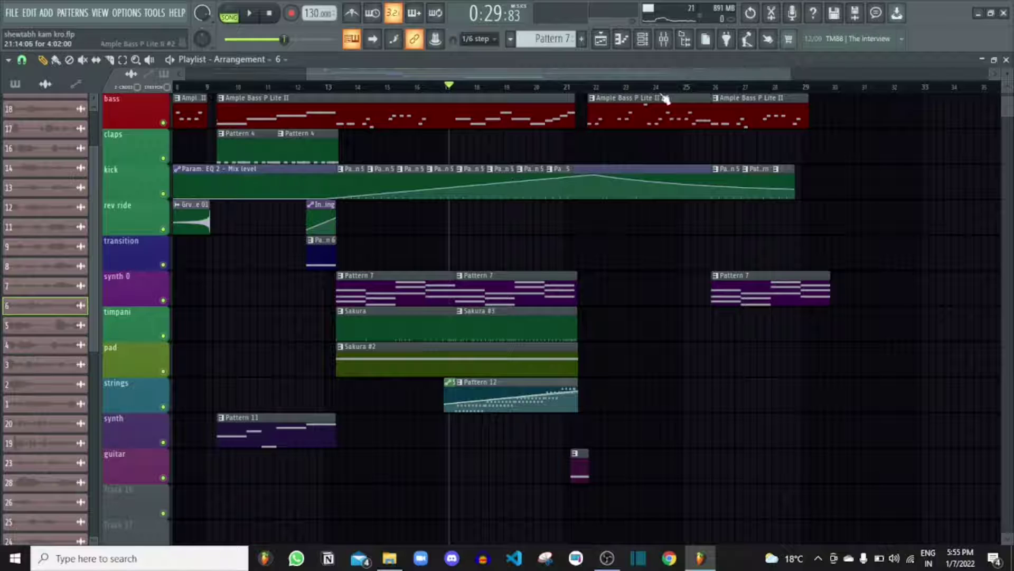
left_click(666, 40)
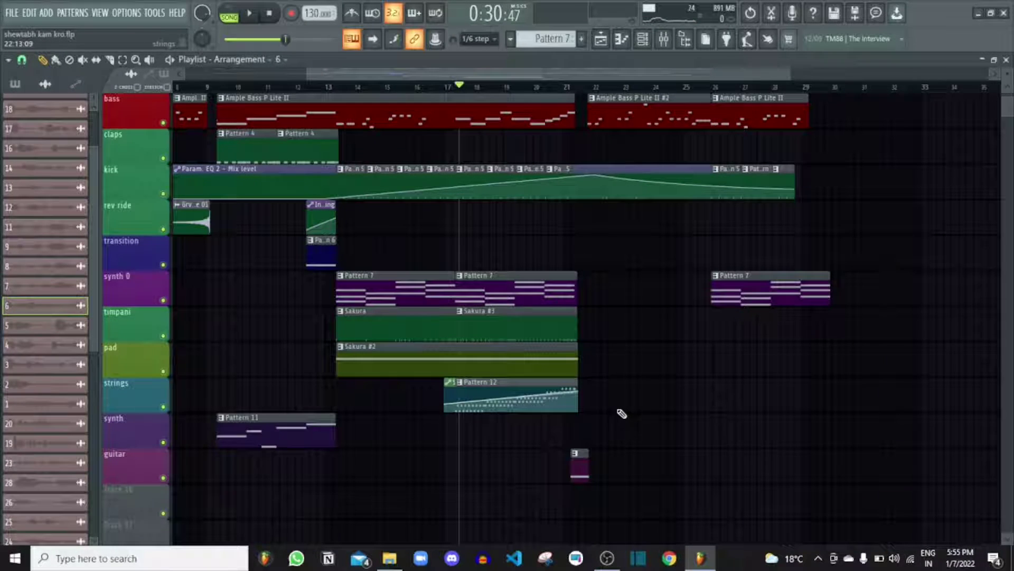
scroll(622, 414, "up", 1)
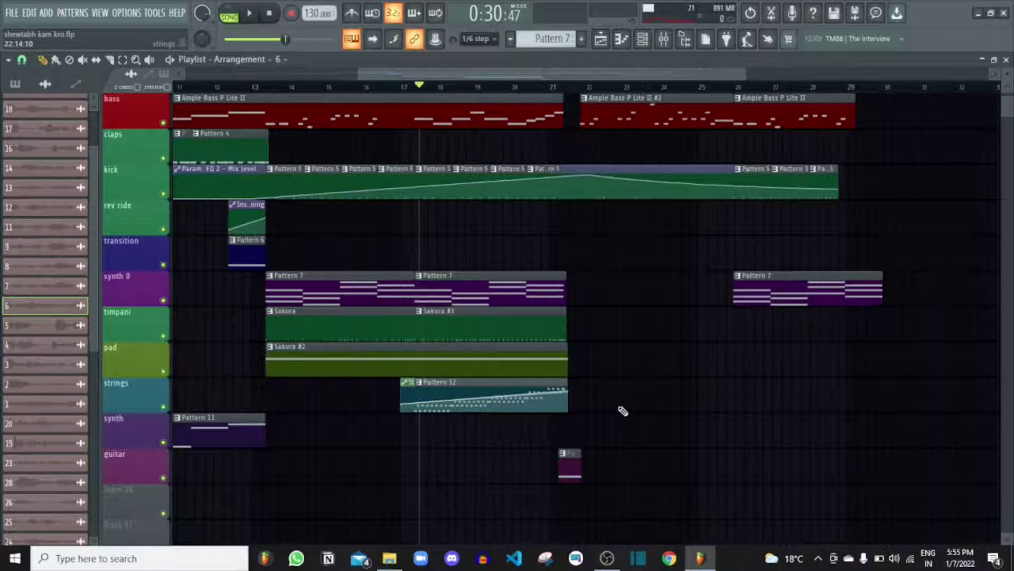
left_click_drag(540, 91, 319, 78)
left_click(397, 89)
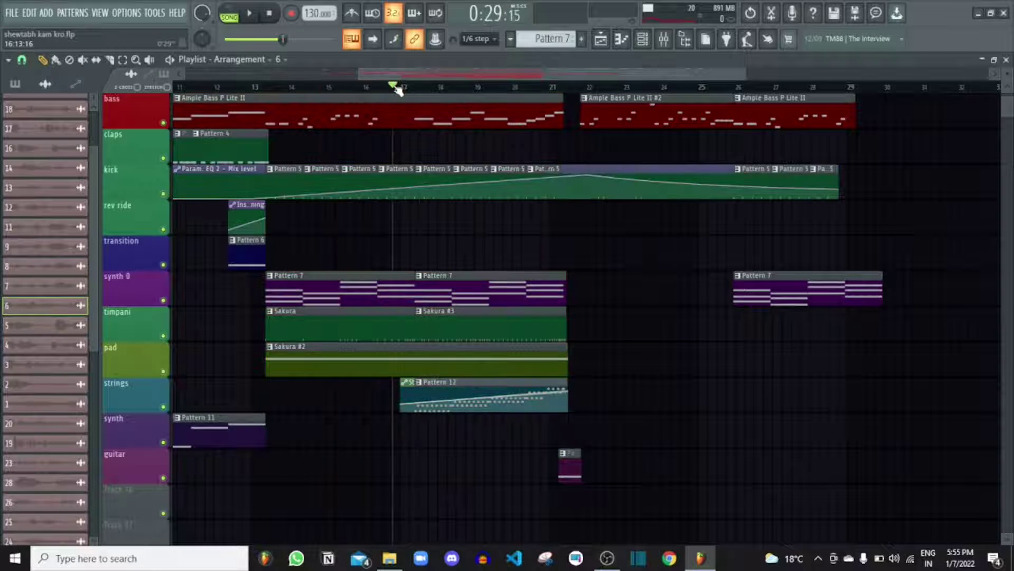
left_click(663, 40)
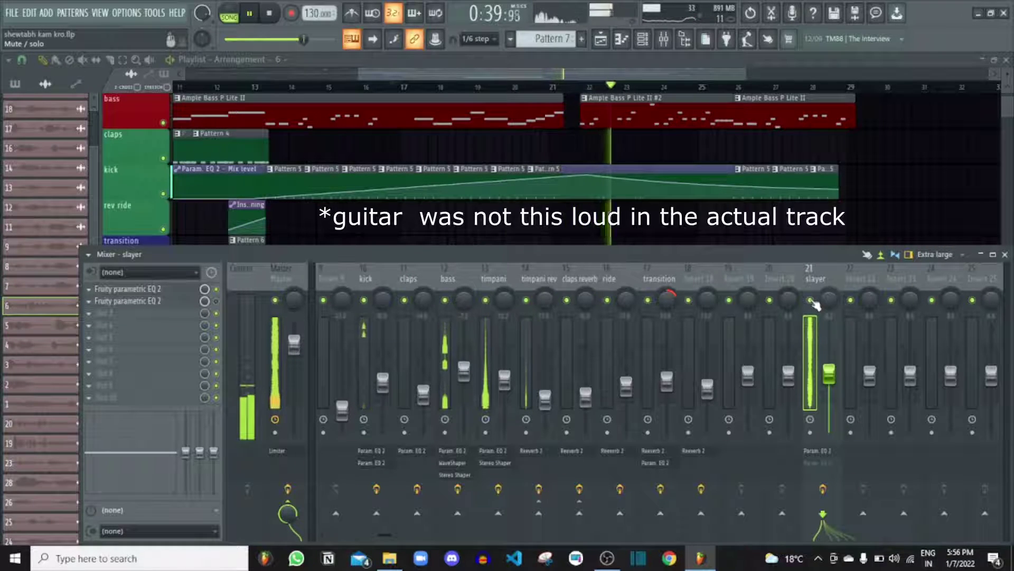
key("F9")
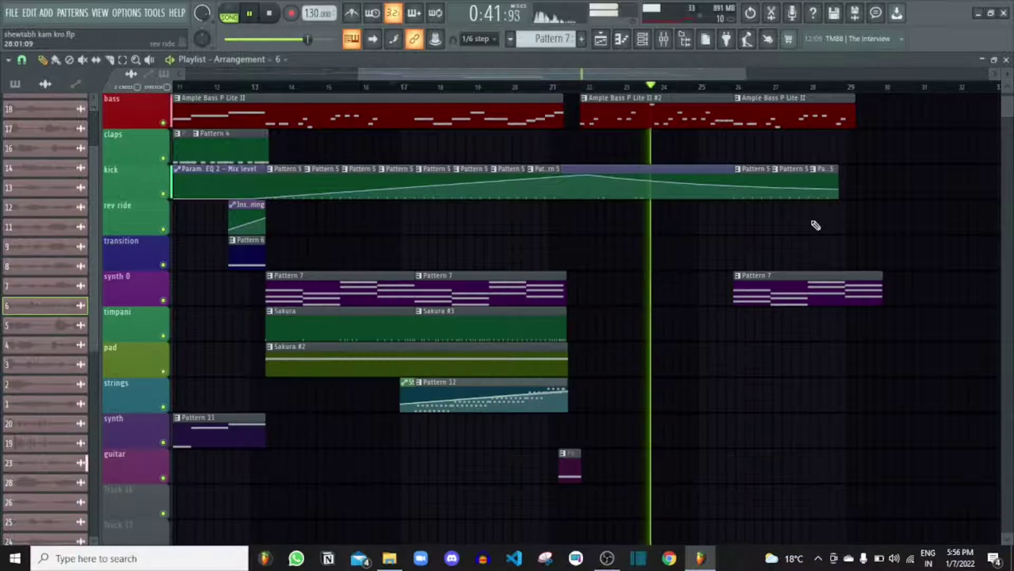
Listen to the last section with the returning synth 0 clip and the vocals up to about bar 29, and reopen the mixer
scroll(813, 224, "down", 4, "ctrl")
scroll(790, 367, "down", 4)
scroll(627, 317, "up", 3, "ctrl")
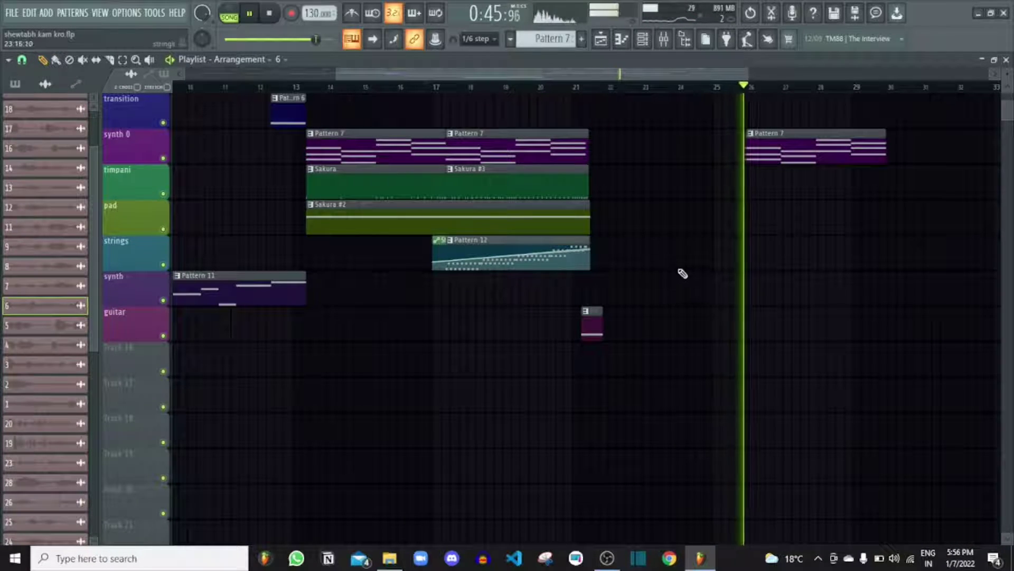
scroll(683, 279, "up", 4)
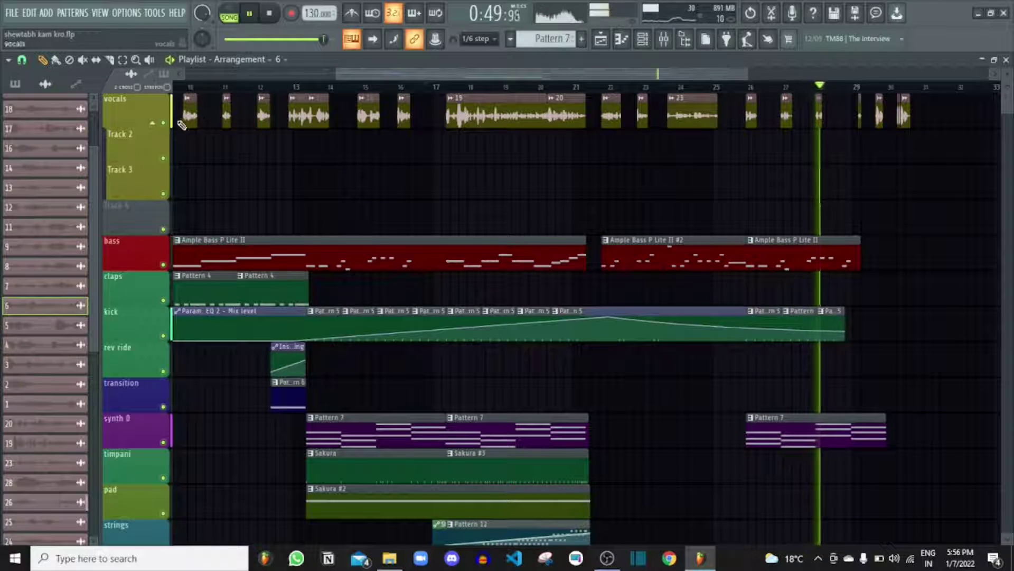
key("F9")
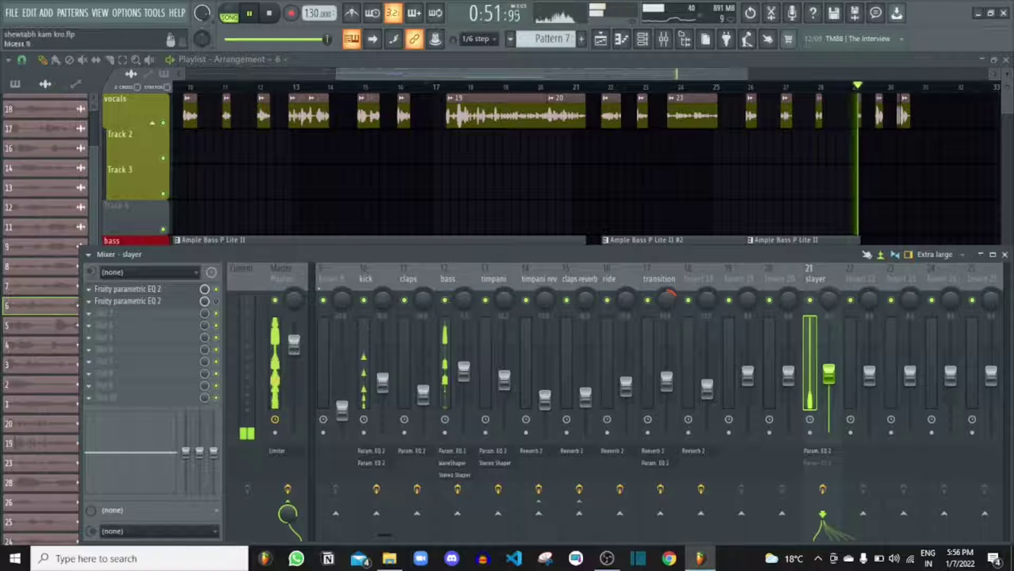